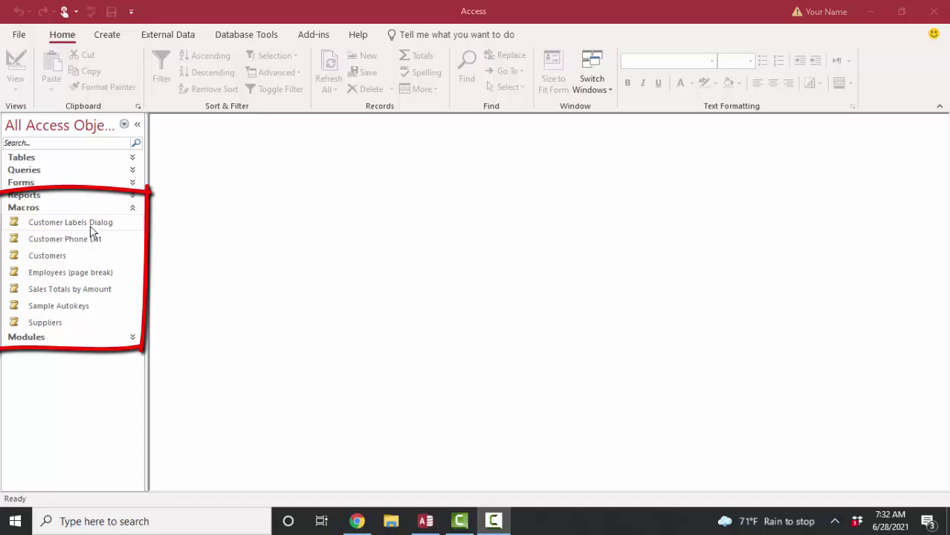
- Examine the actions in the Customer Labels Dialog macro in Design View and close it
right_click(90, 226)
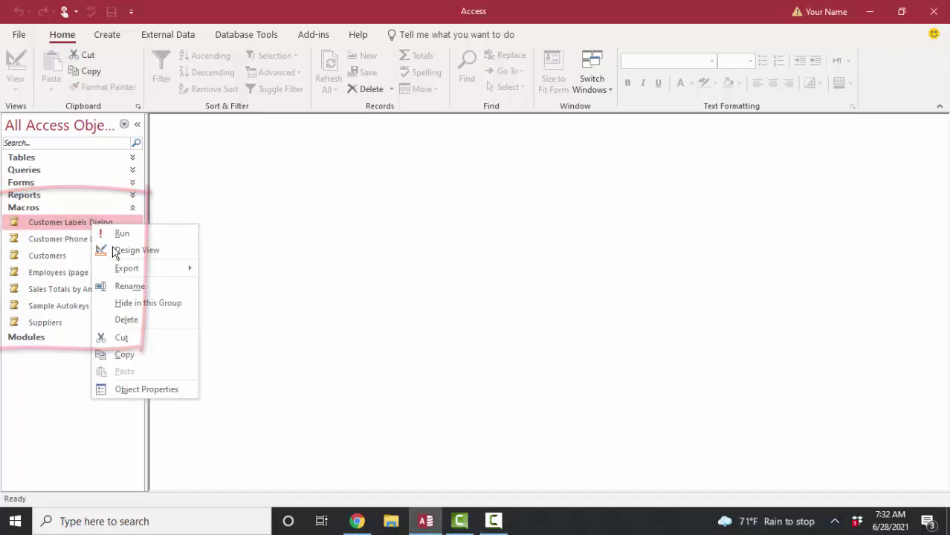
left_click(119, 250)
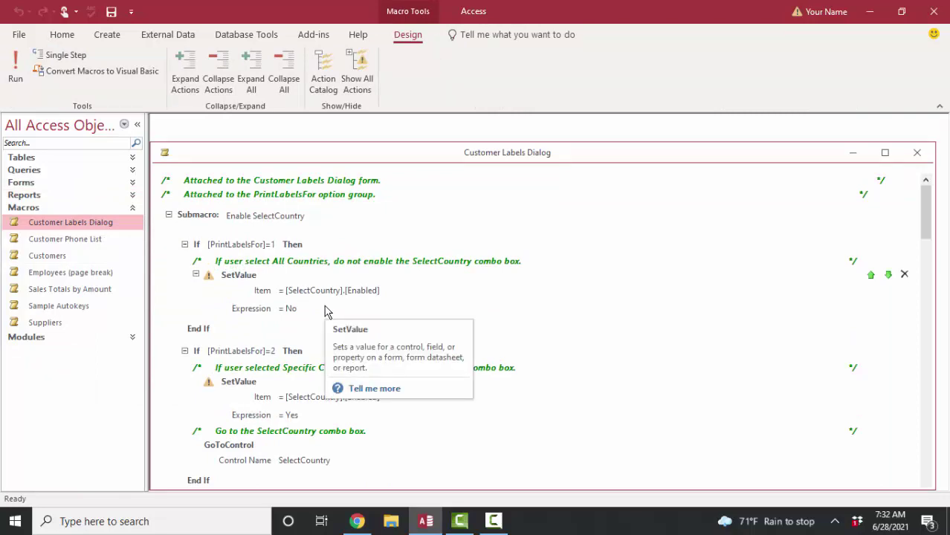
left_click(916, 153)
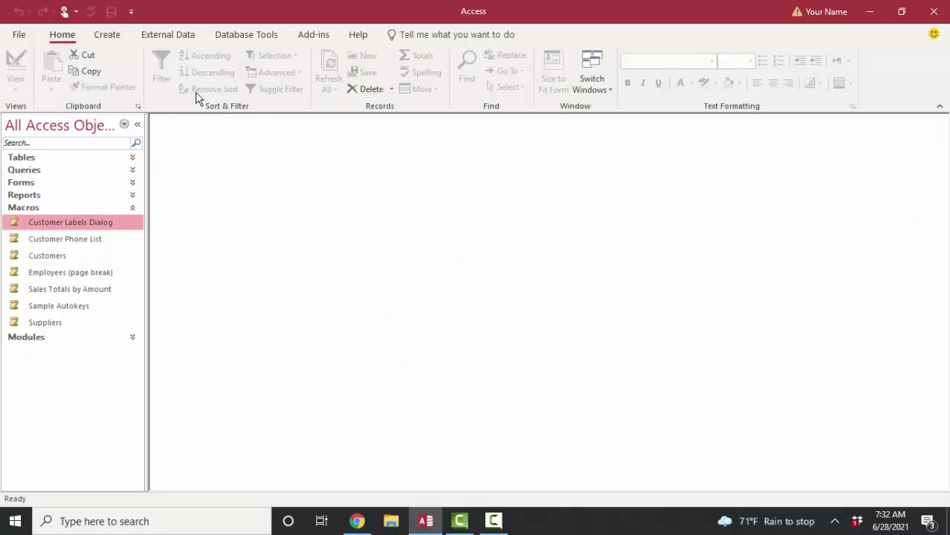
- Create a new macro and add an OpenReport action to it
left_click(107, 35)
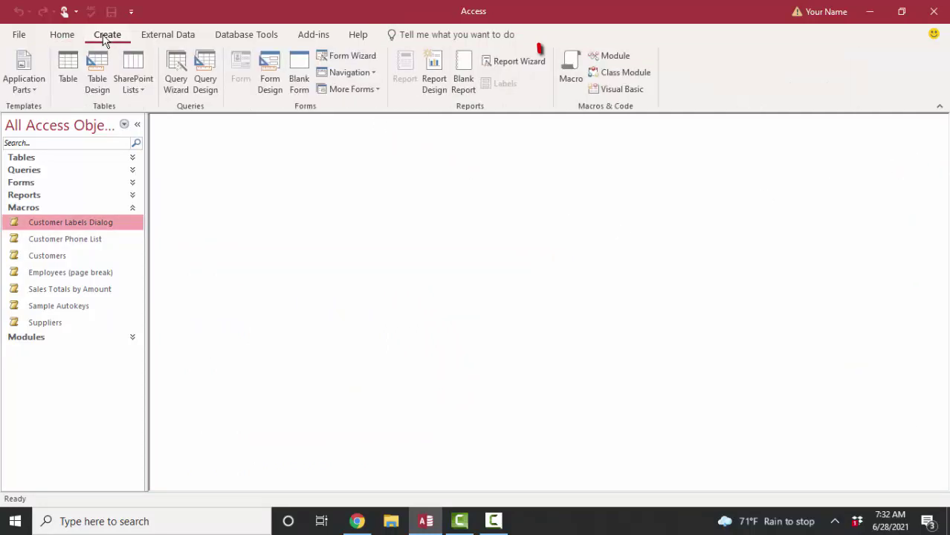
left_click(564, 72)
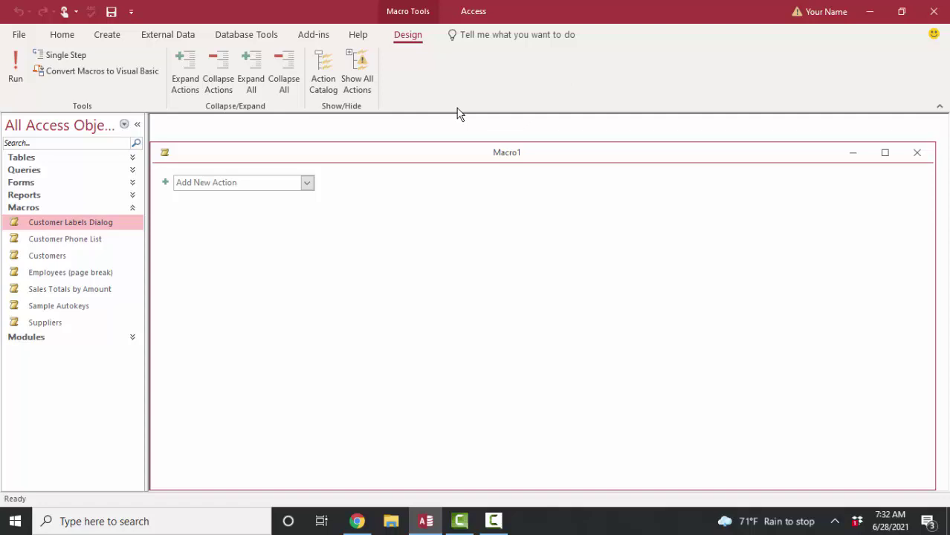
left_click(306, 183)
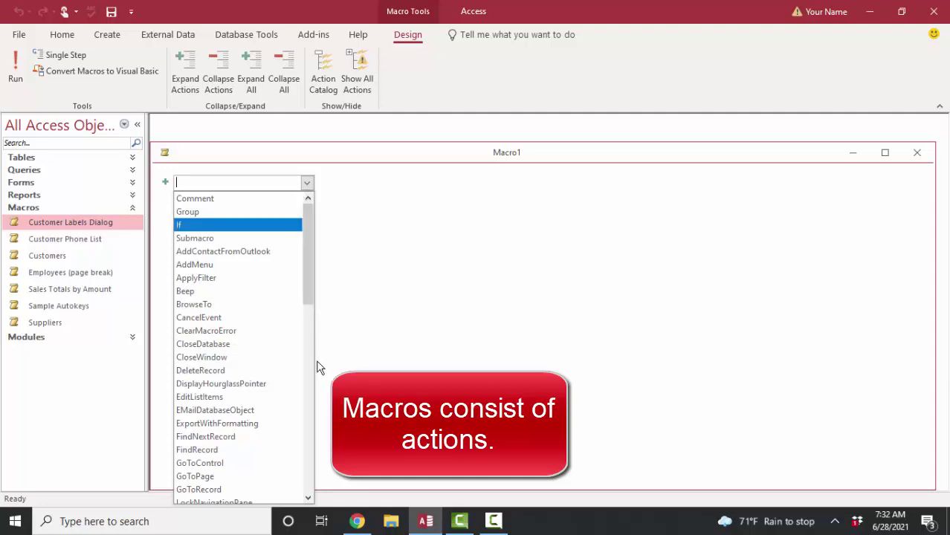
scroll(257, 306, "down", 1)
scroll(257, 309, "down", 5)
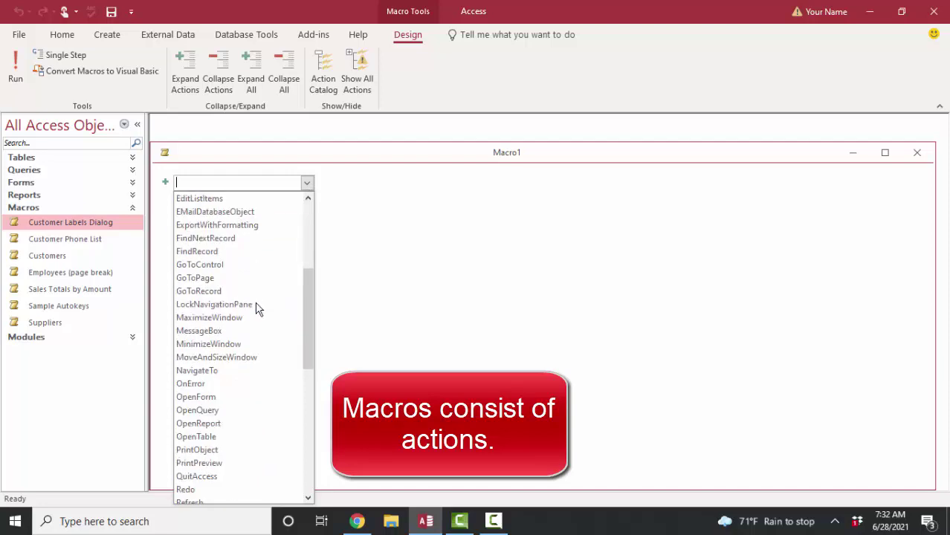
scroll(256, 309, "down", 1)
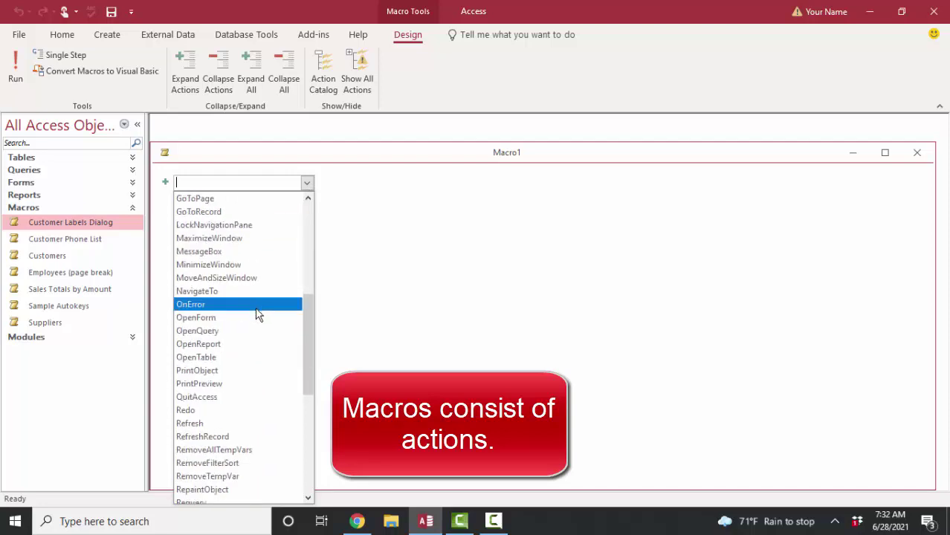
left_click(235, 344)
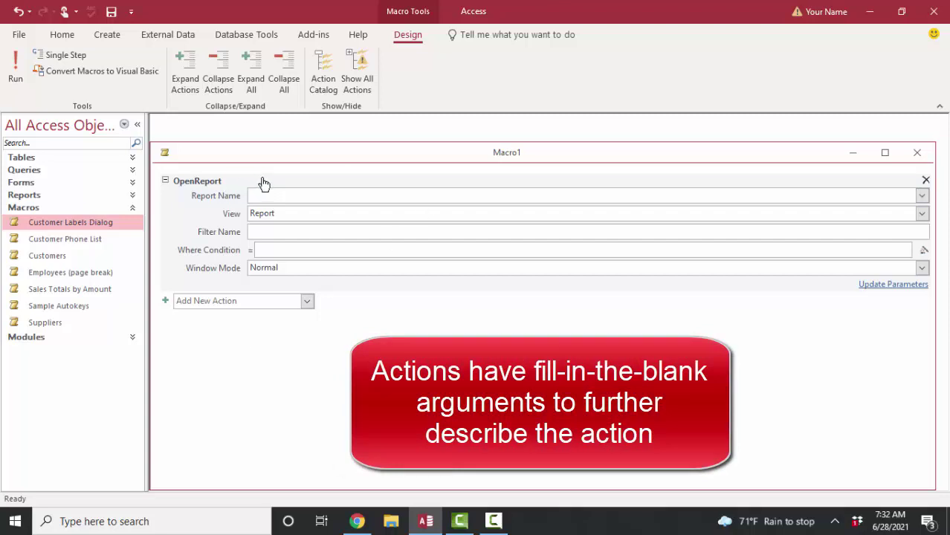
- Set the OpenReport action to show the Alphabetical List of Products report in Print Preview
left_click(921, 195)
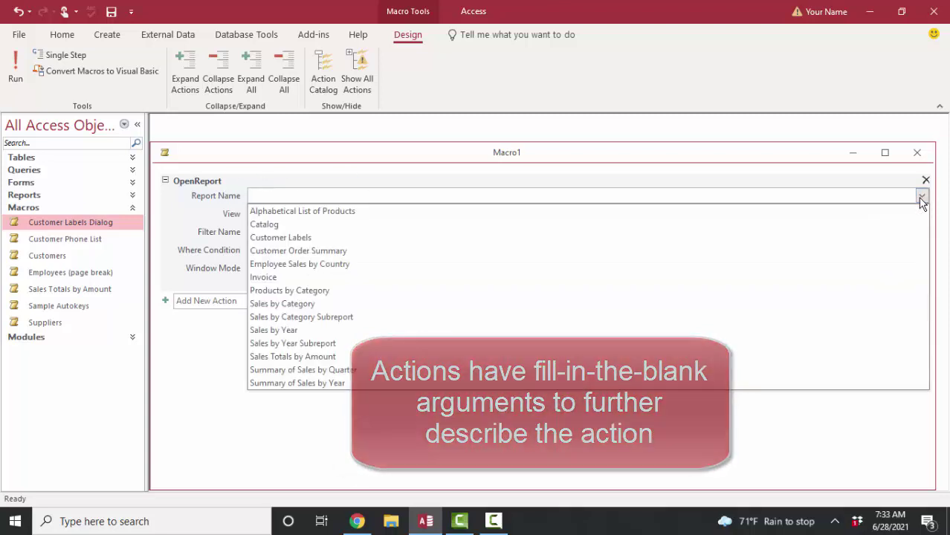
left_click(827, 212)
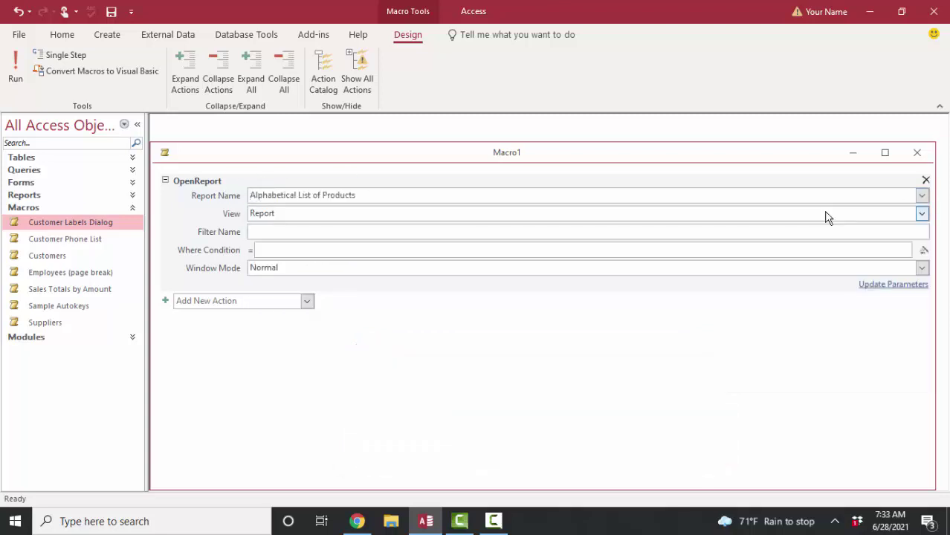
key("Tab")
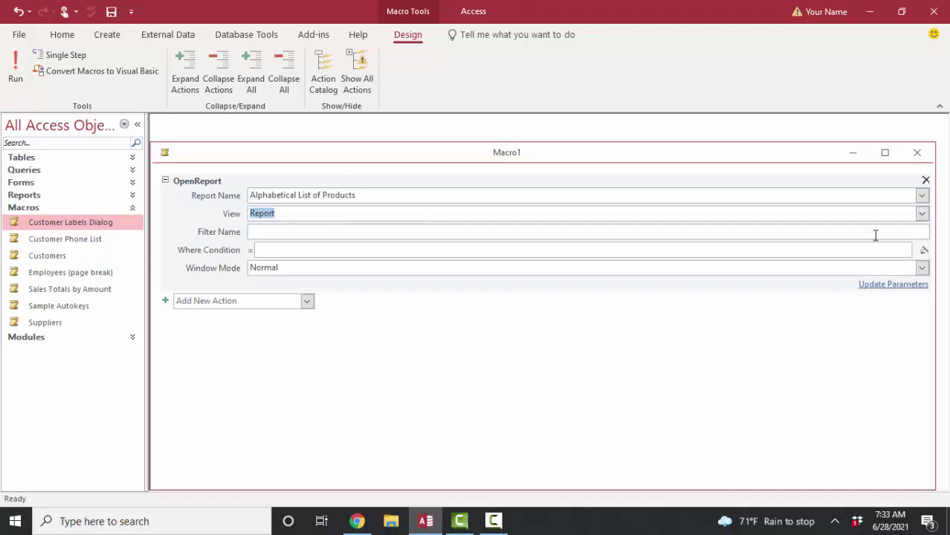
left_click(922, 215)
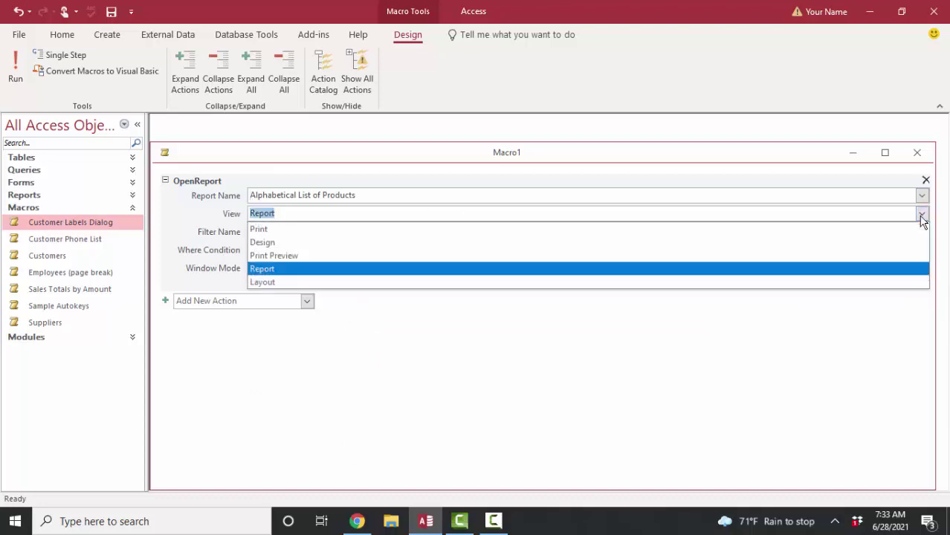
left_click(864, 262)
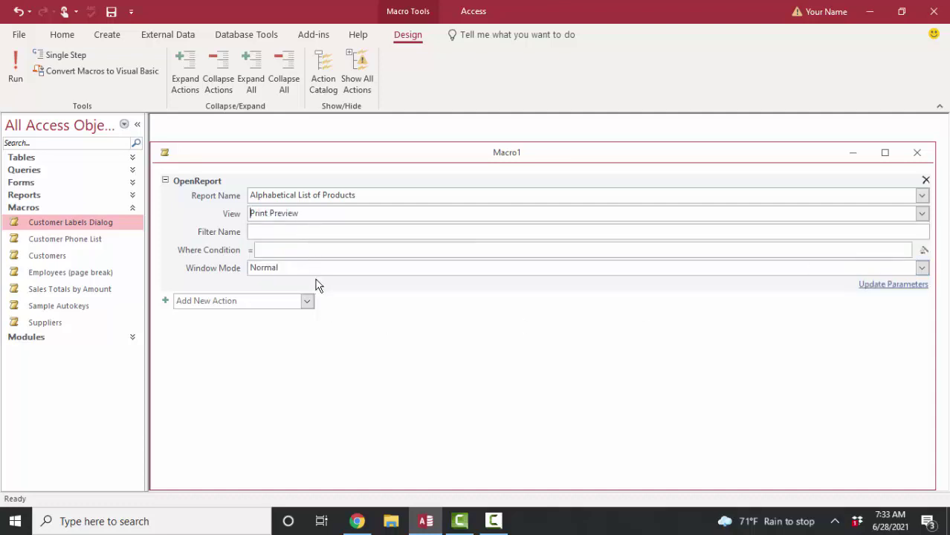
- Save the macro as OpenReports and run it, closing the resulting report preview
left_click(111, 12)
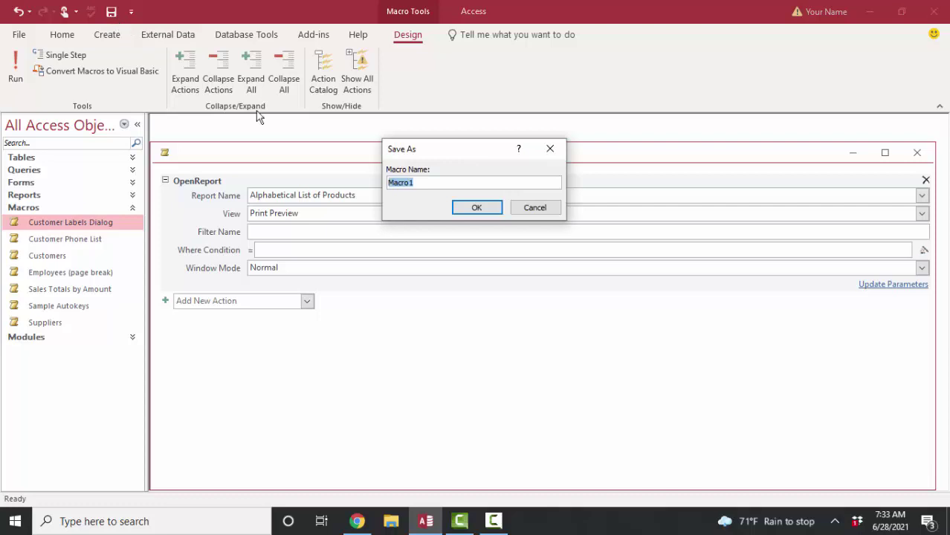
type("OpenReports")
key("Return")
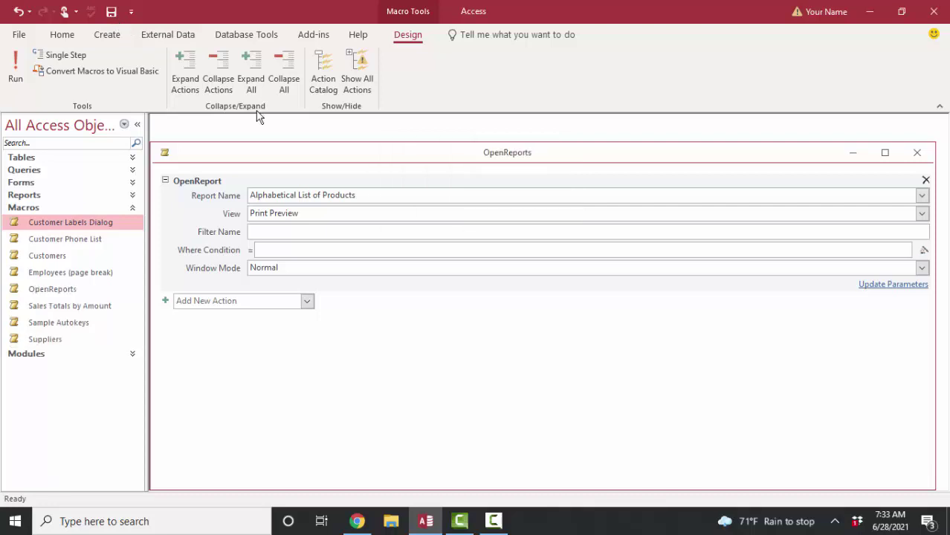
left_click(11, 69)
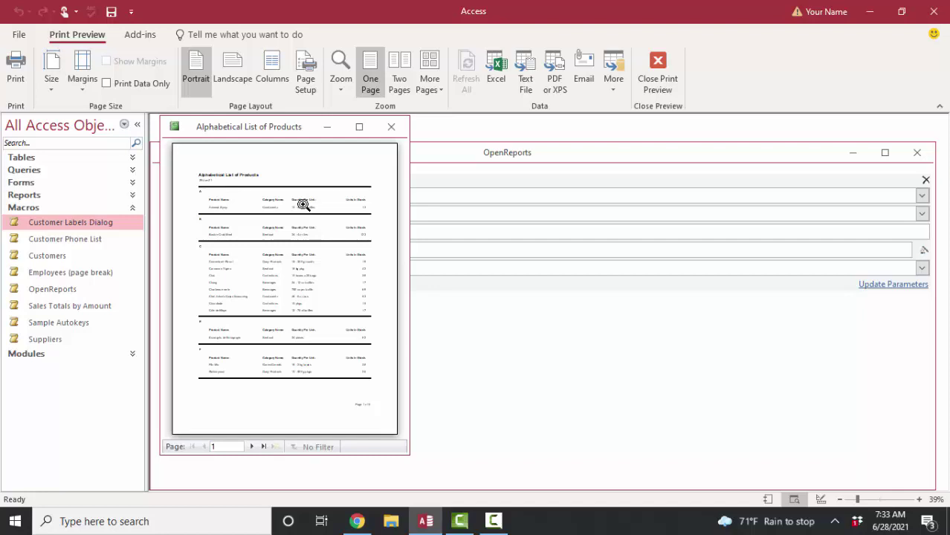
left_click(391, 127)
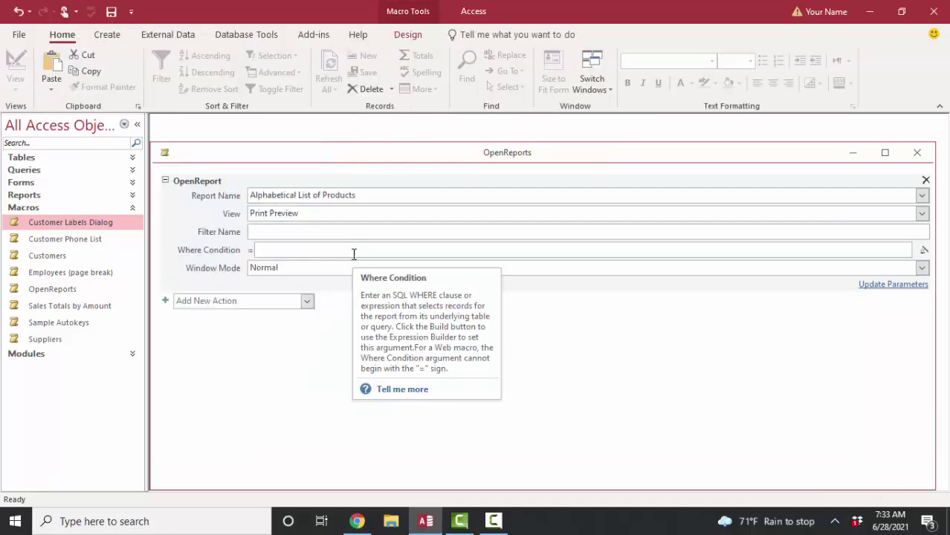
- Add a second OpenReport action for the Catalog report in Print Preview, and close the macro with its changes saved
left_click(306, 302)
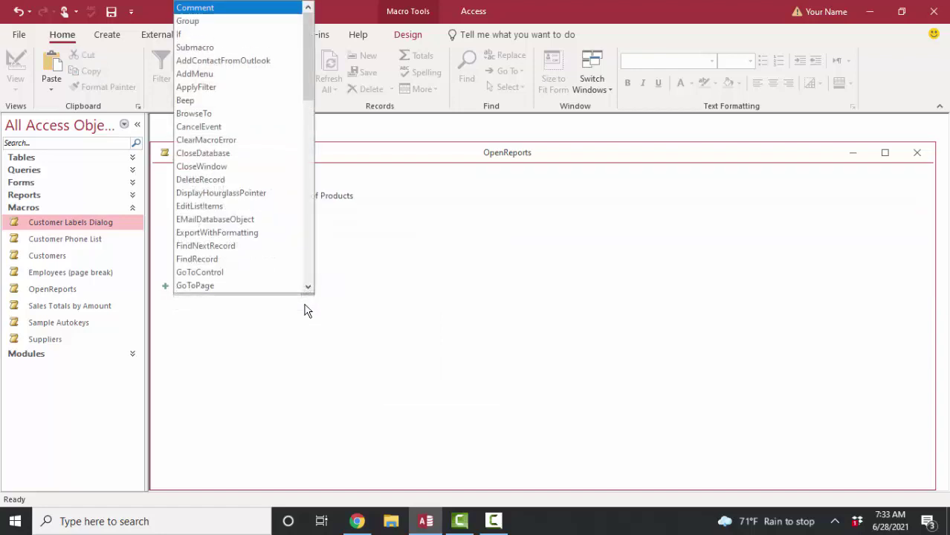
type("openr")
key("Return")
type("Catalog")
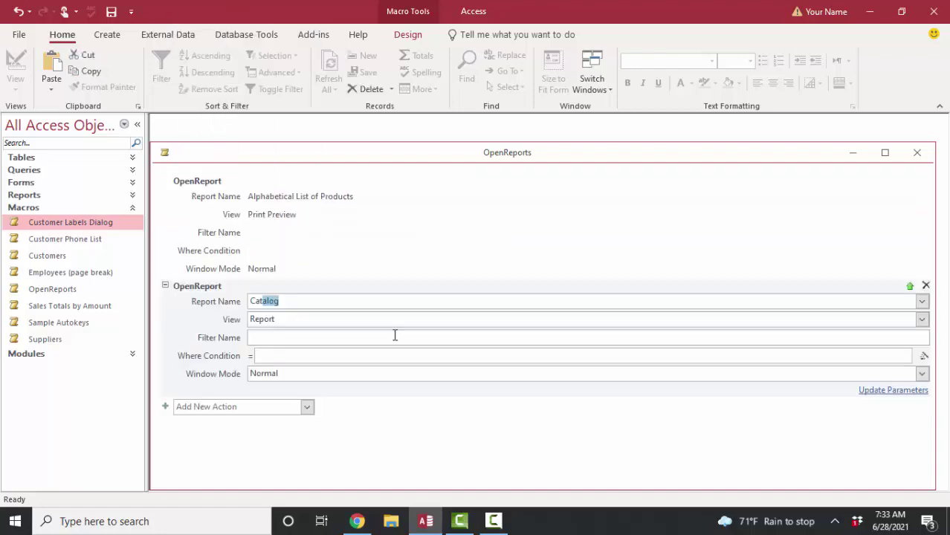
left_click(921, 321)
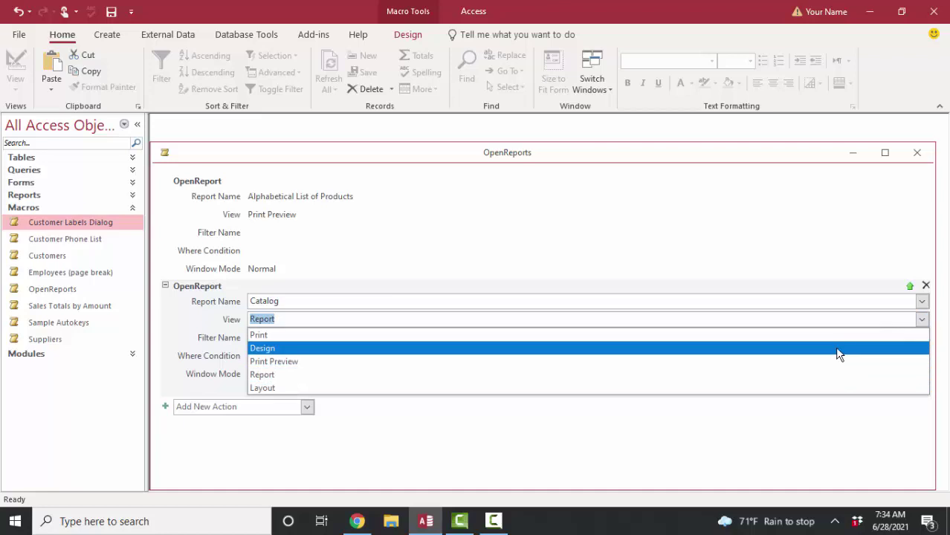
left_click(714, 361)
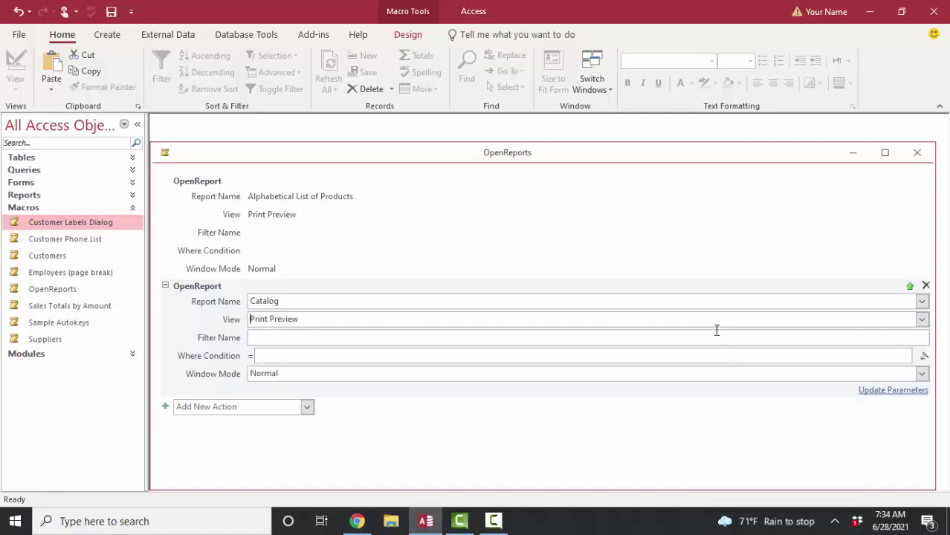
left_click(917, 153)
- Run the OpenReports macro from the object list and close both report previews
left_click(47, 294)
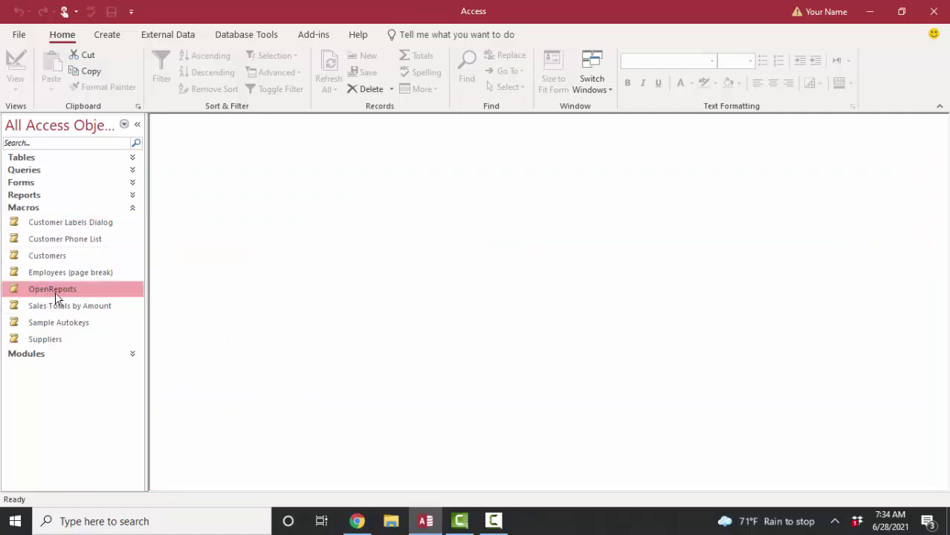
double_click(56, 297)
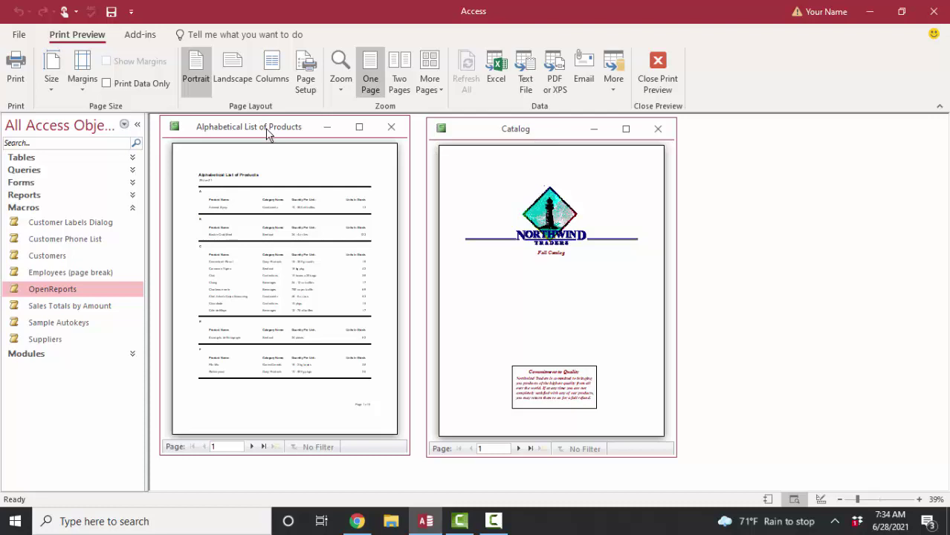
left_click(391, 126)
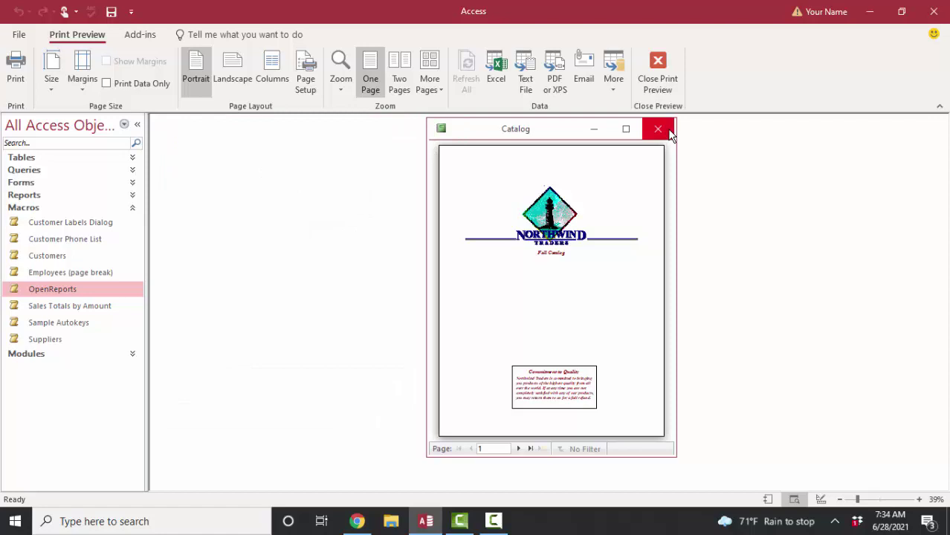
left_click(668, 131)
- Create a form in Design View and place a command button captioned Open Reports in the Detail section, cancelling the button wizard
left_click(110, 35)
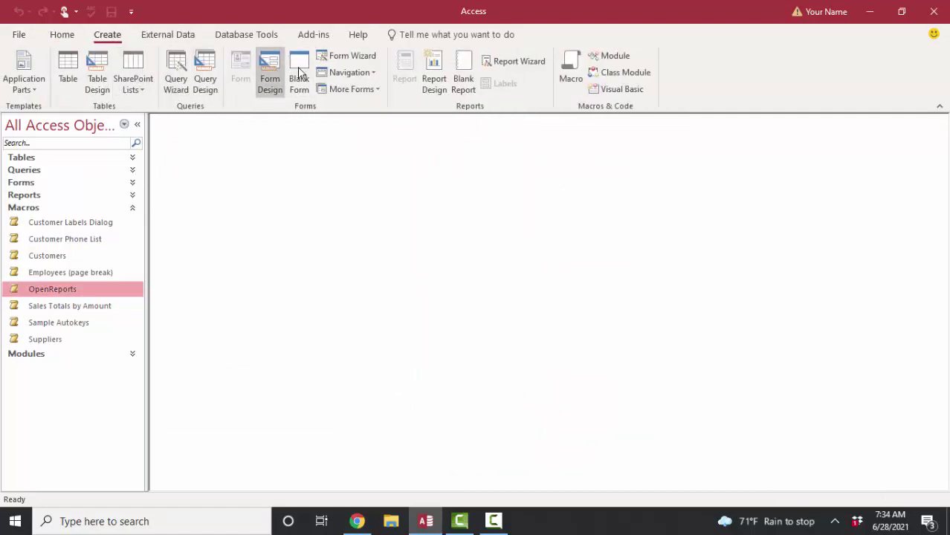
left_click(269, 72)
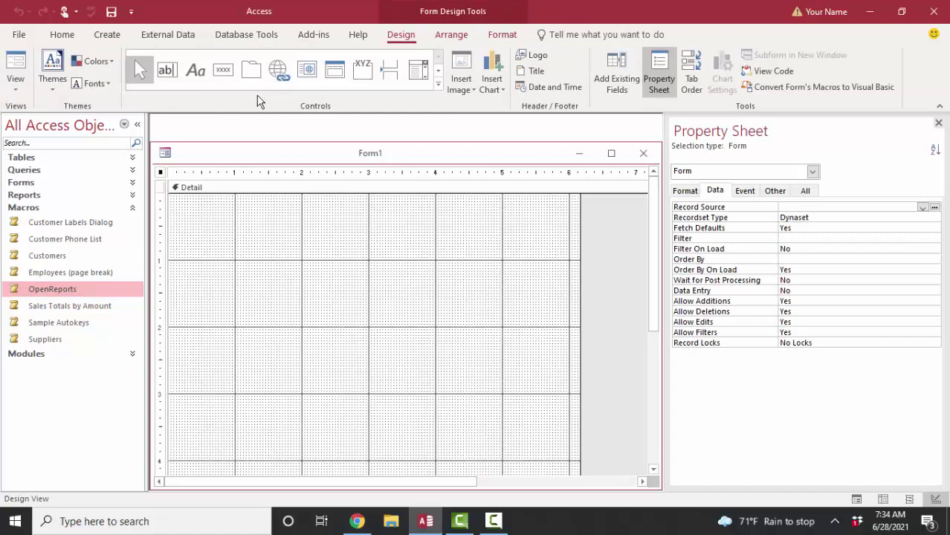
left_click(222, 69)
left_click(256, 223)
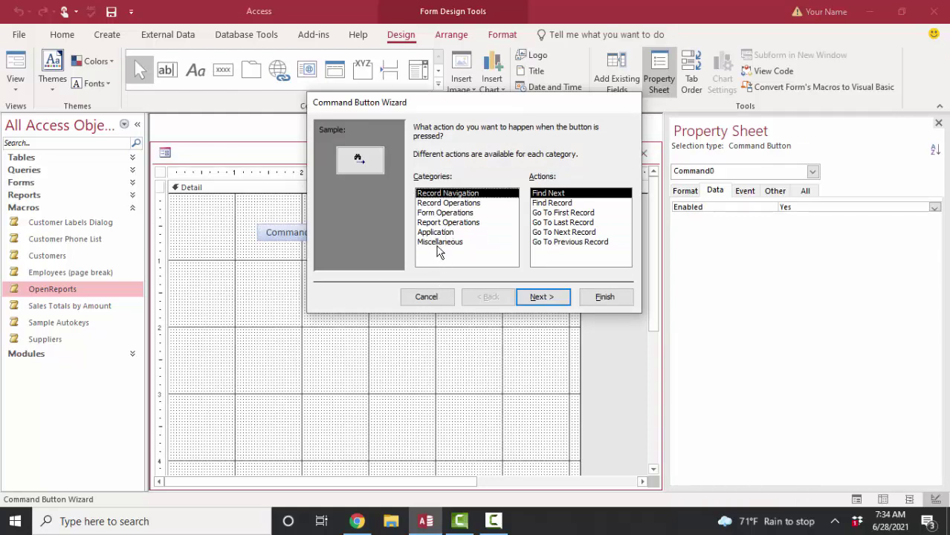
left_click(439, 243)
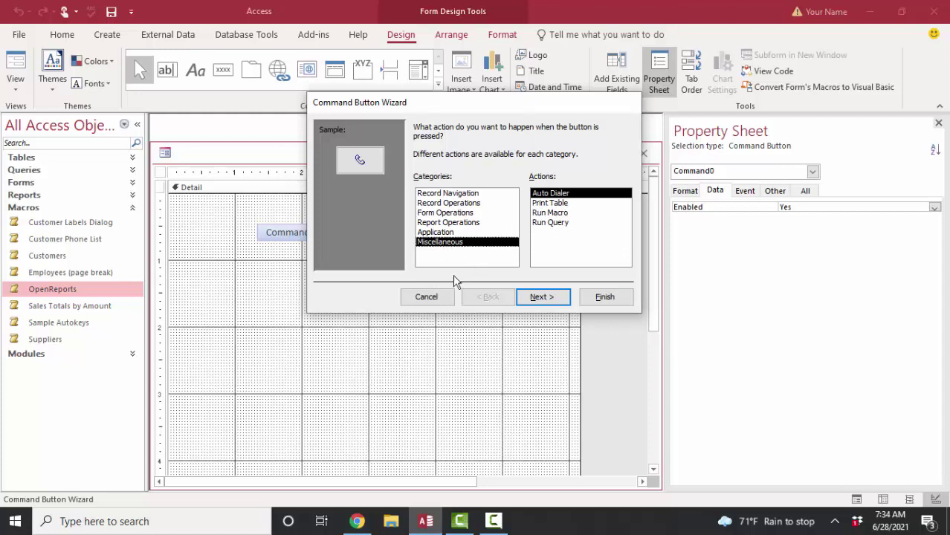
left_click(426, 296)
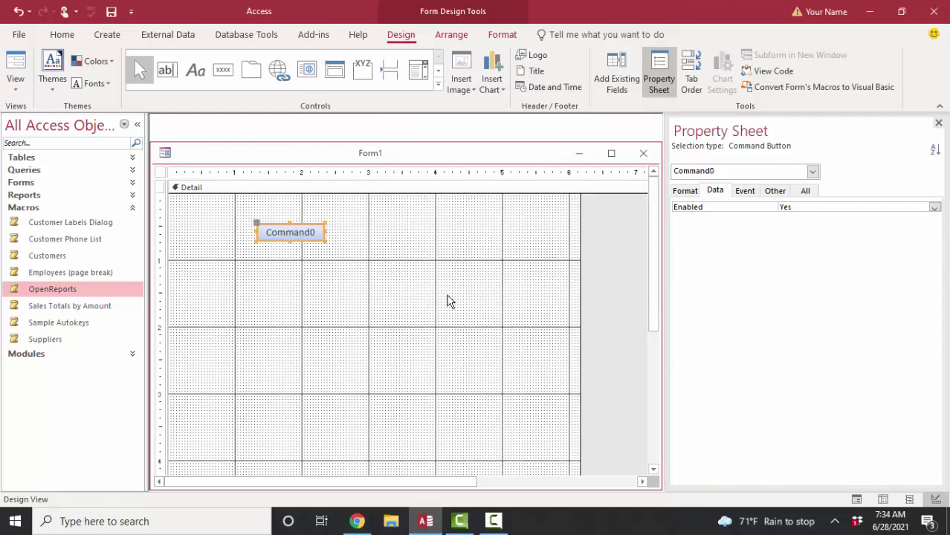
left_click(685, 191)
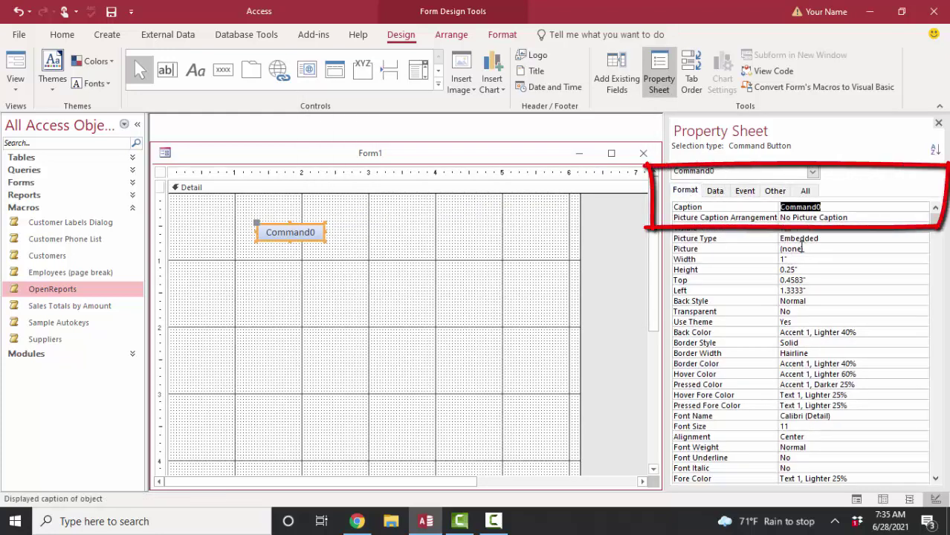
type("Open Reports")
- Assign the OpenReports macro to the On Click event of the Open Reports button
left_click(744, 191)
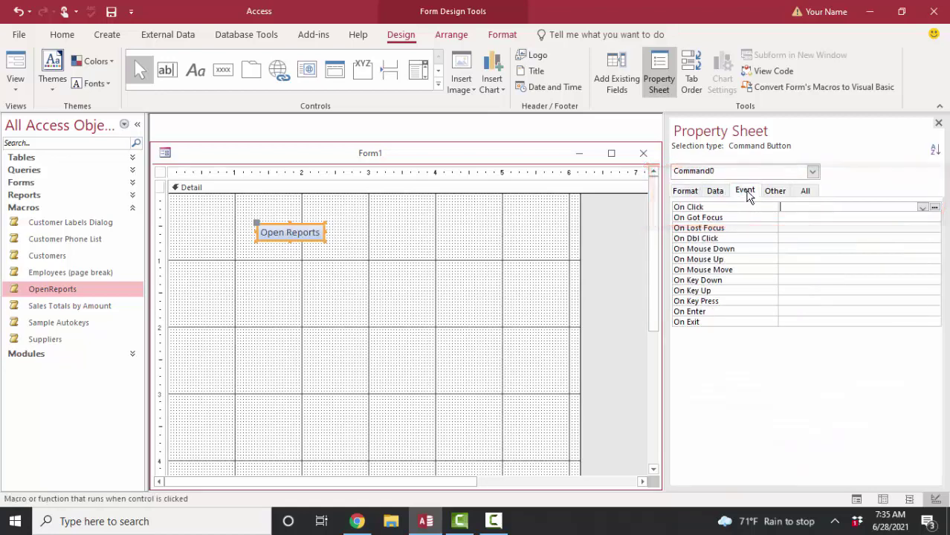
left_click(922, 208)
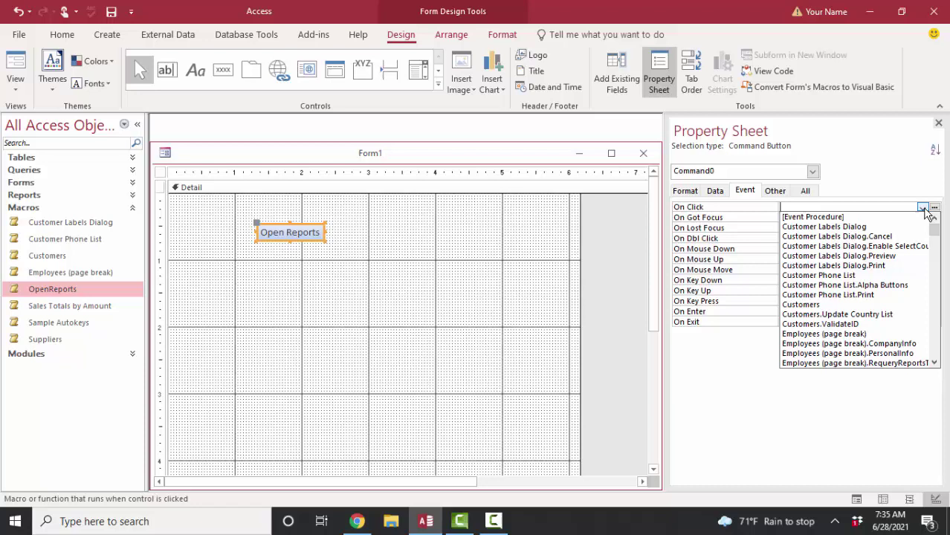
scroll(897, 303, "down", 2)
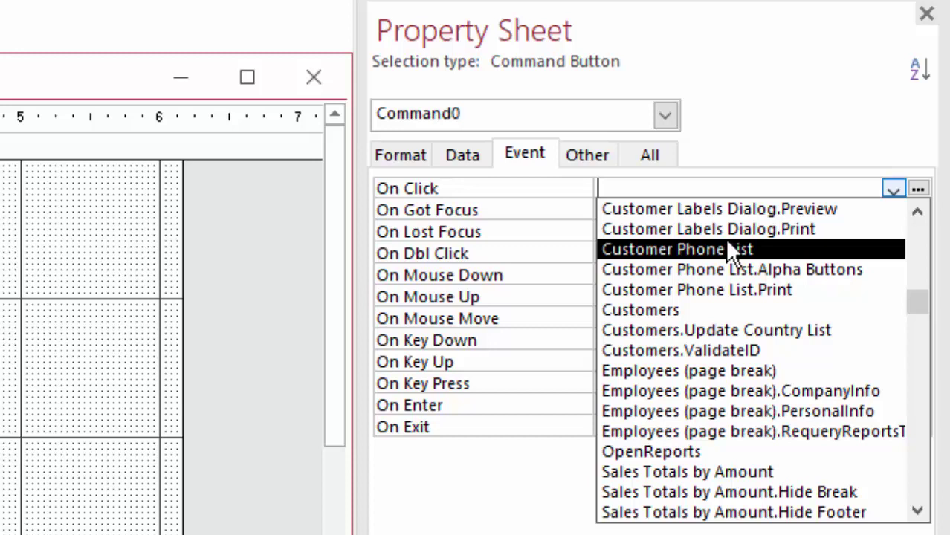
scroll(732, 253, "up", 1)
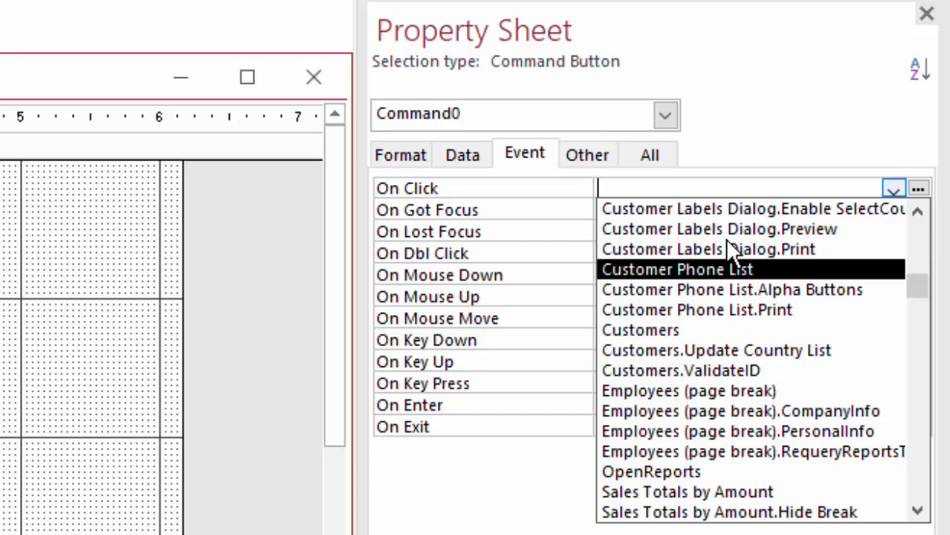
scroll(732, 252, "up", 2)
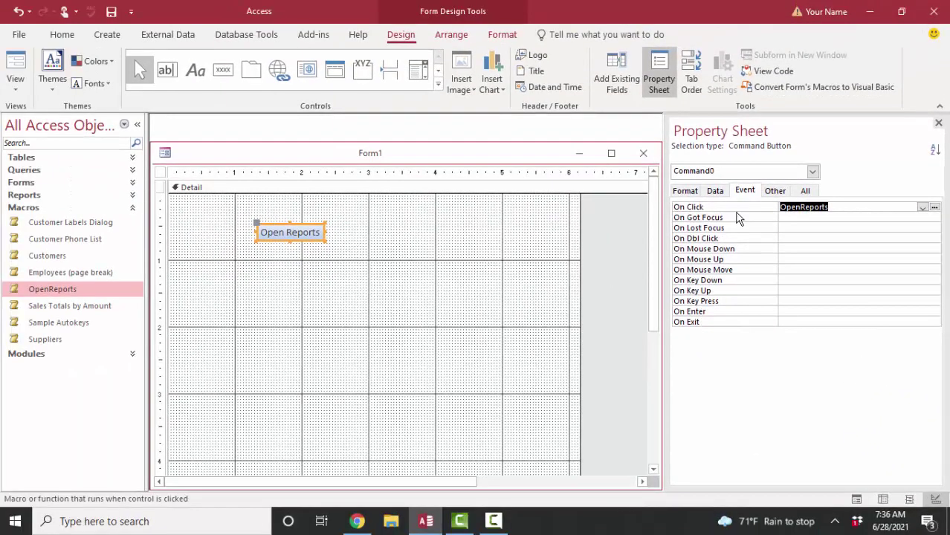
- Save the form as Navigation
left_click(110, 11)
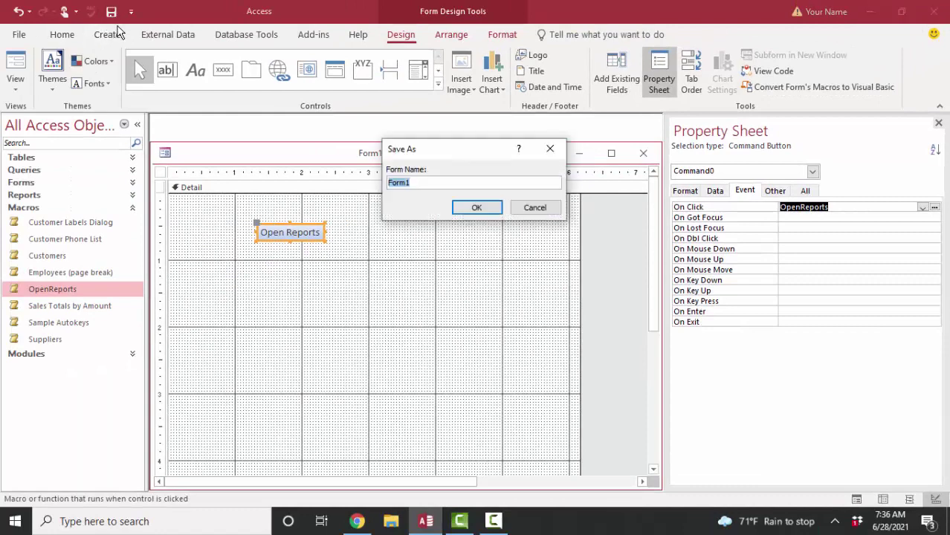
type("Navigation")
key("Return")
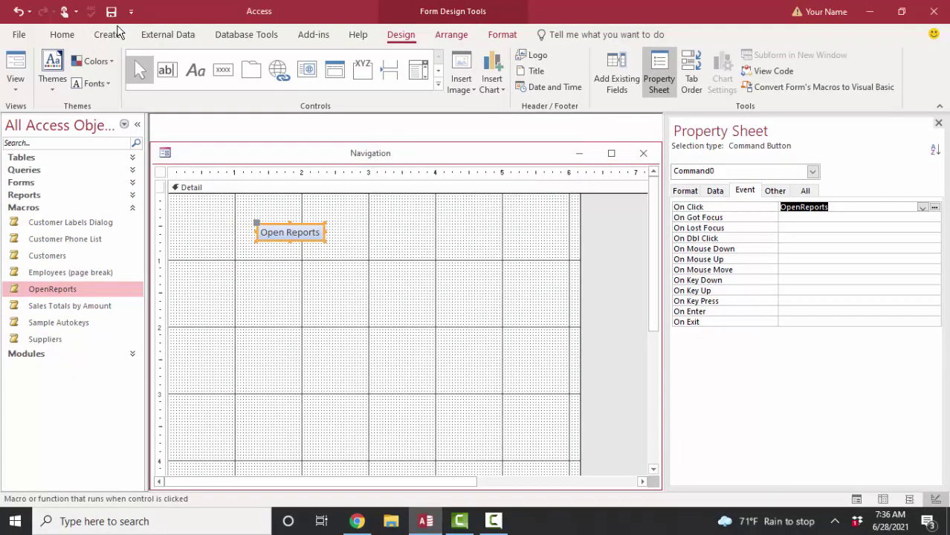
- Test the Open Reports button in Form View, placing the two report previews side by side before closing both
left_click(18, 62)
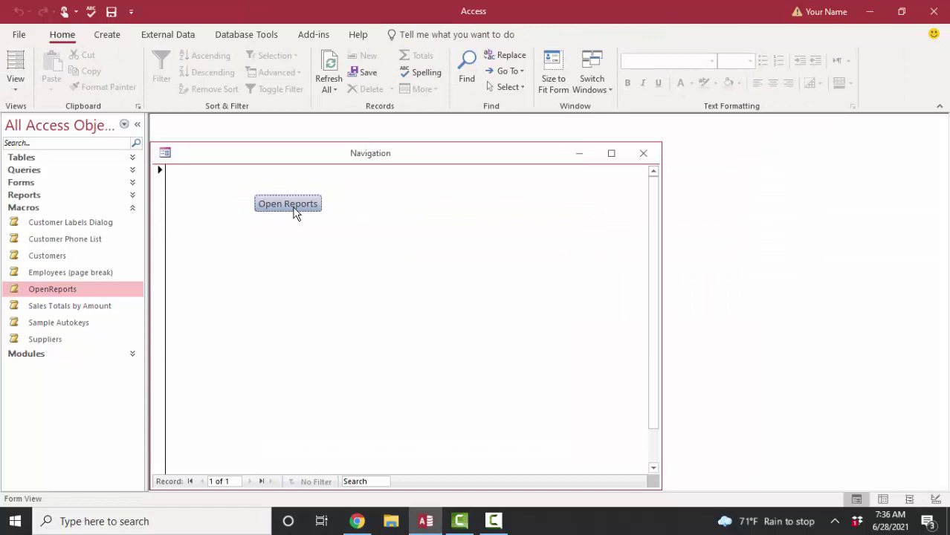
left_click(296, 213)
left_click_drag(300, 138, 550, 142)
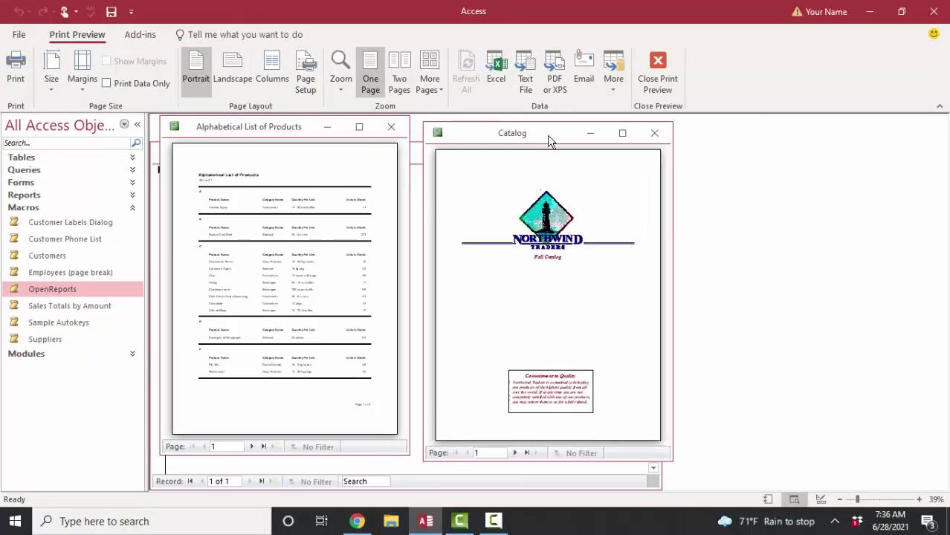
left_click(654, 133)
left_click(391, 128)
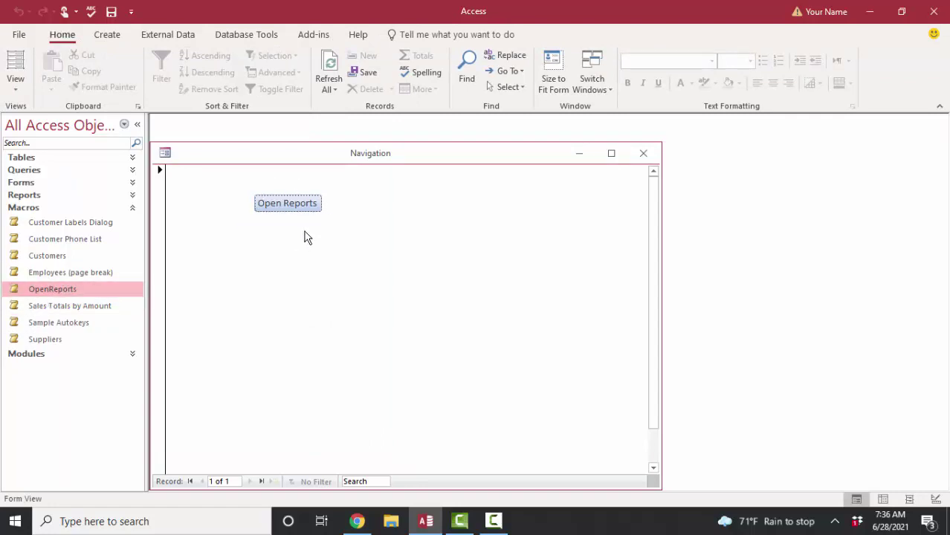
- Back in Design View, add a second command button beside Open Reports, using the wizard's Form Operations action Close Form
right_click(283, 160)
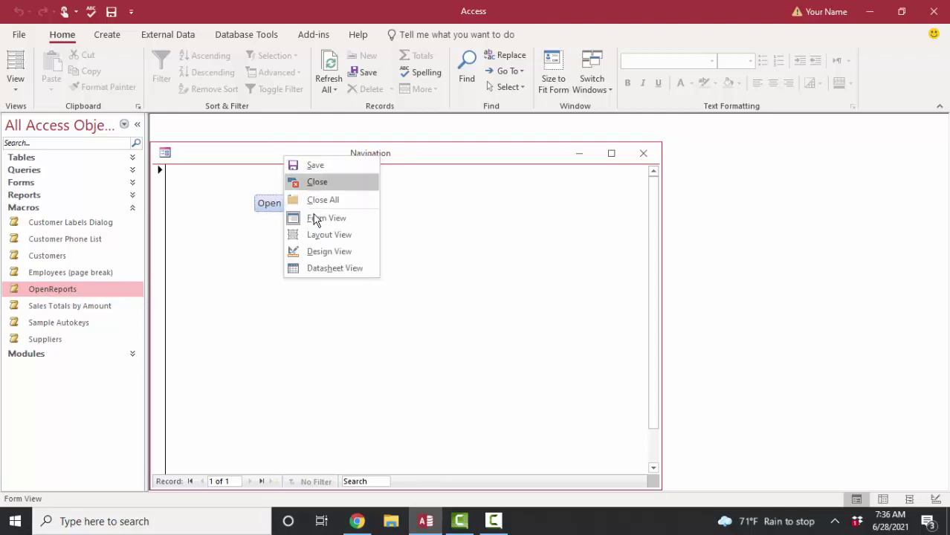
left_click(310, 254)
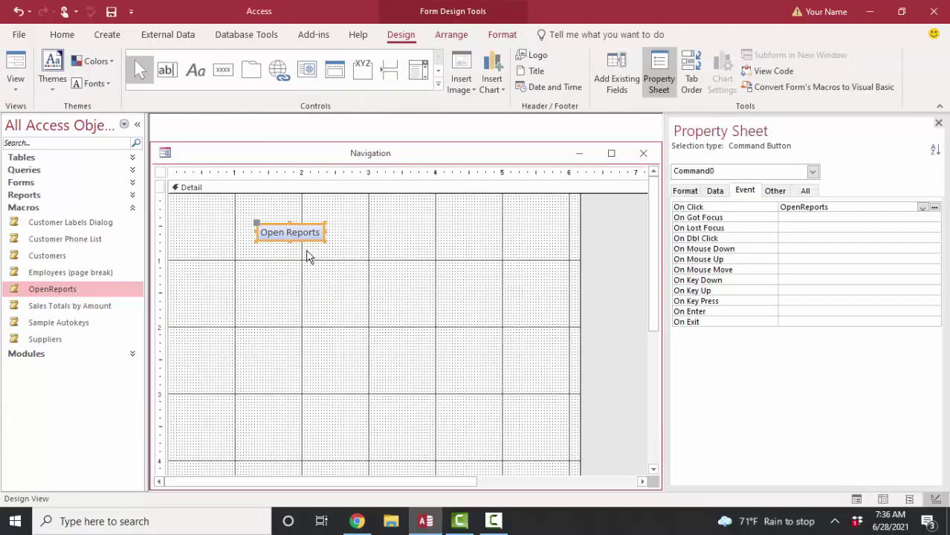
left_click(222, 70)
left_click(385, 221)
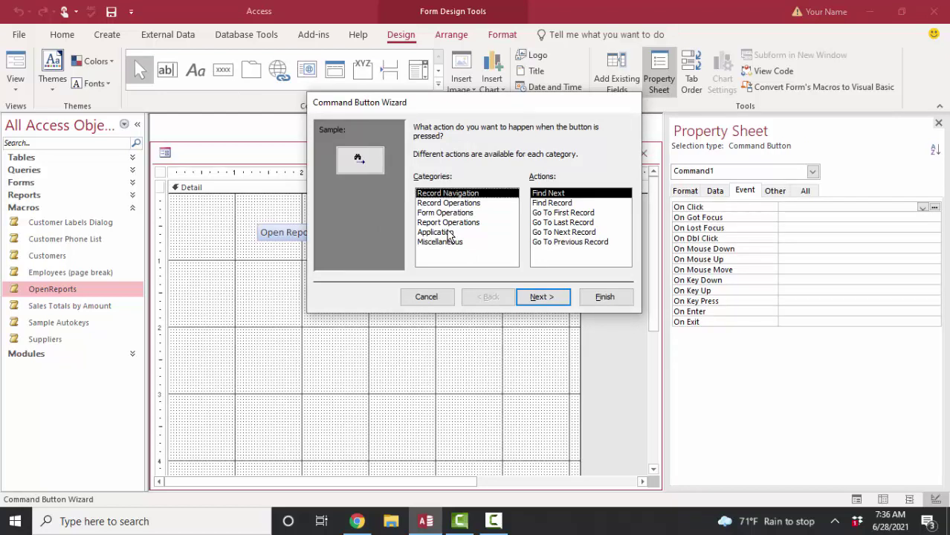
left_click(450, 213)
left_click(566, 203)
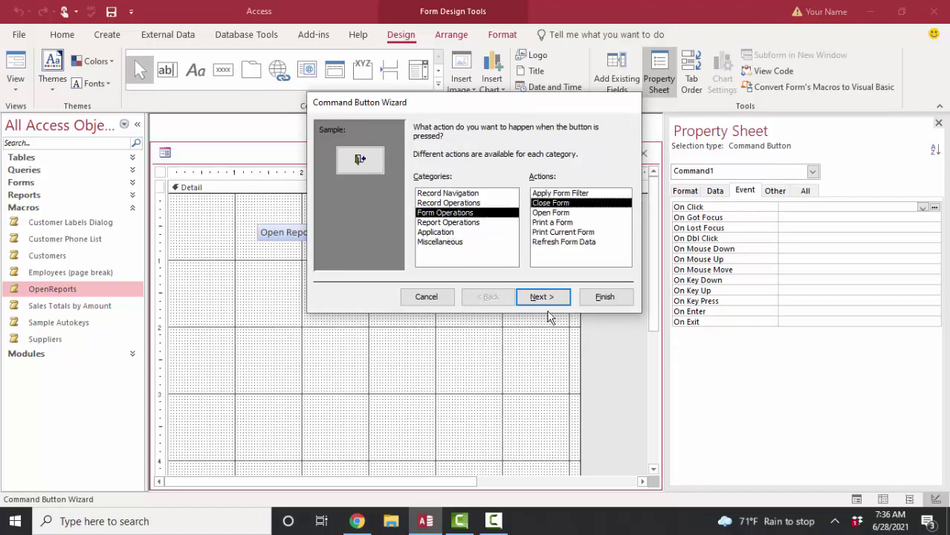
left_click(553, 296)
- Give the new button the text Close, name it CloseButton, and finish the wizard
left_click(418, 183)
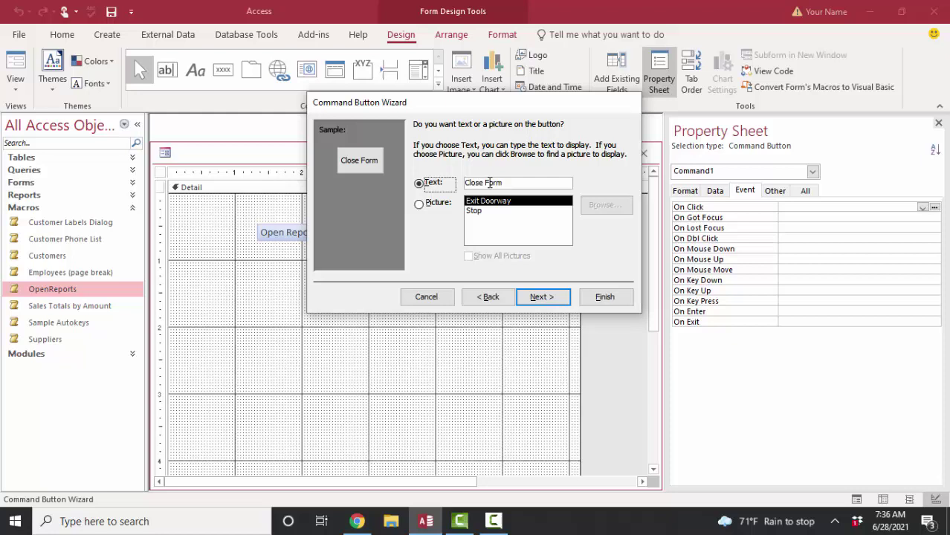
left_click_drag(484, 183, 561, 183)
key("BackSpace")
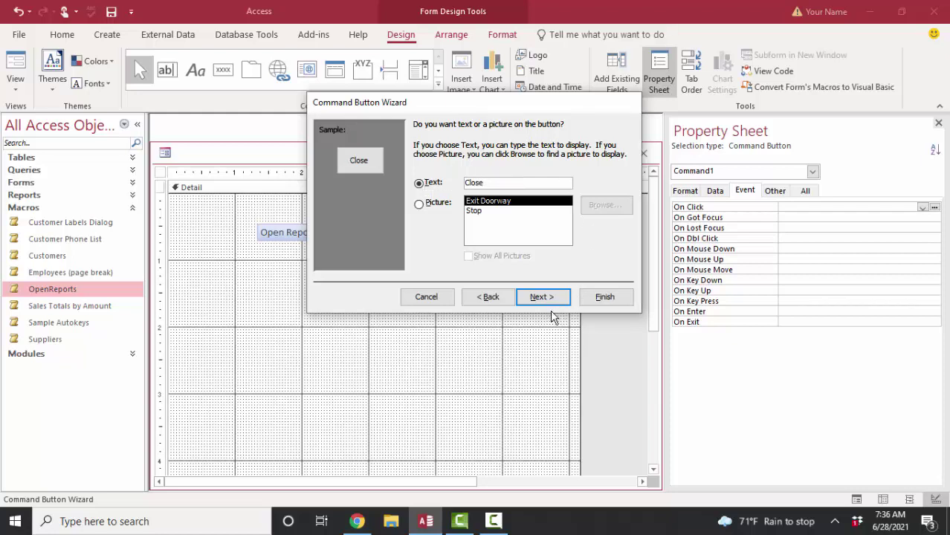
left_click(553, 297)
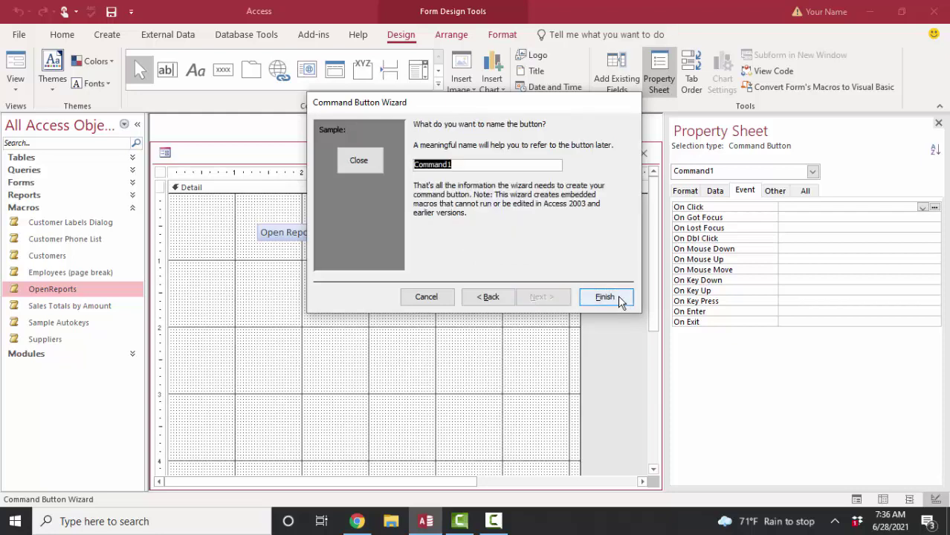
type("CloseButton")
left_click(620, 298)
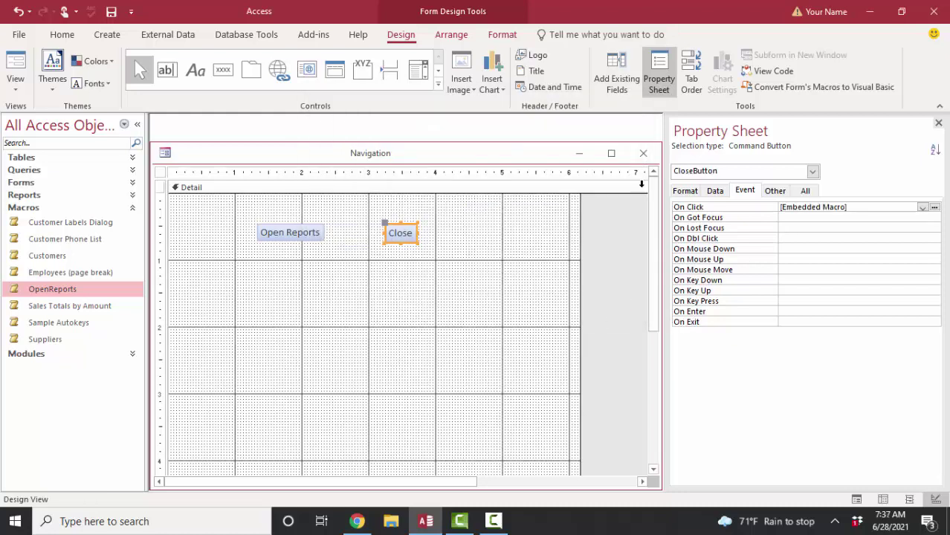
- Examine the macro choices for the Close button's On Click event and its embedded CloseWindow macro, closing the macro window
left_click(849, 208)
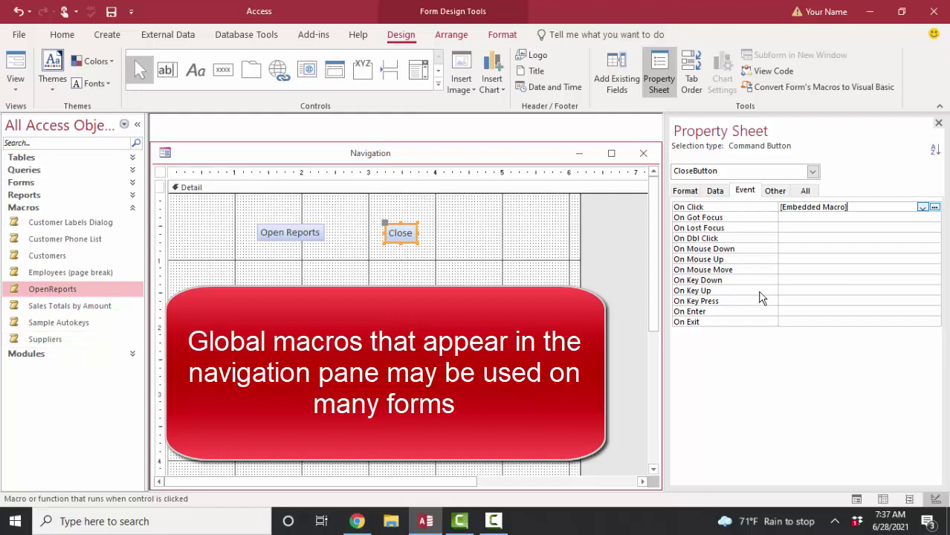
left_click(922, 208)
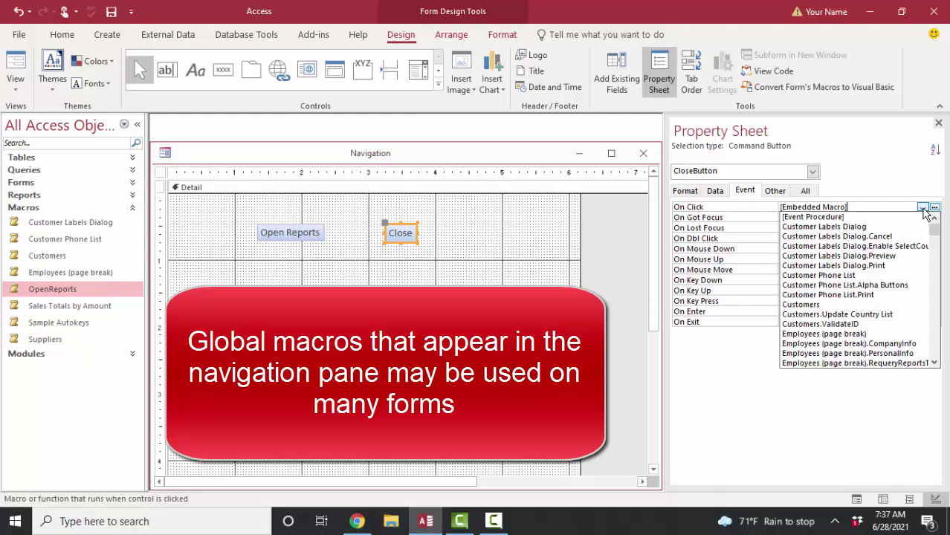
left_click(922, 208)
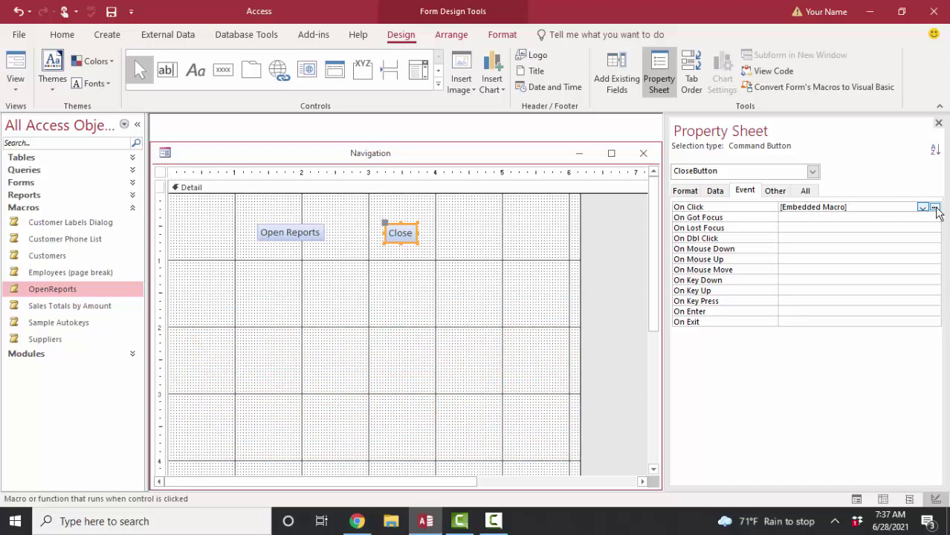
left_click(934, 208)
key("ctrl+w")
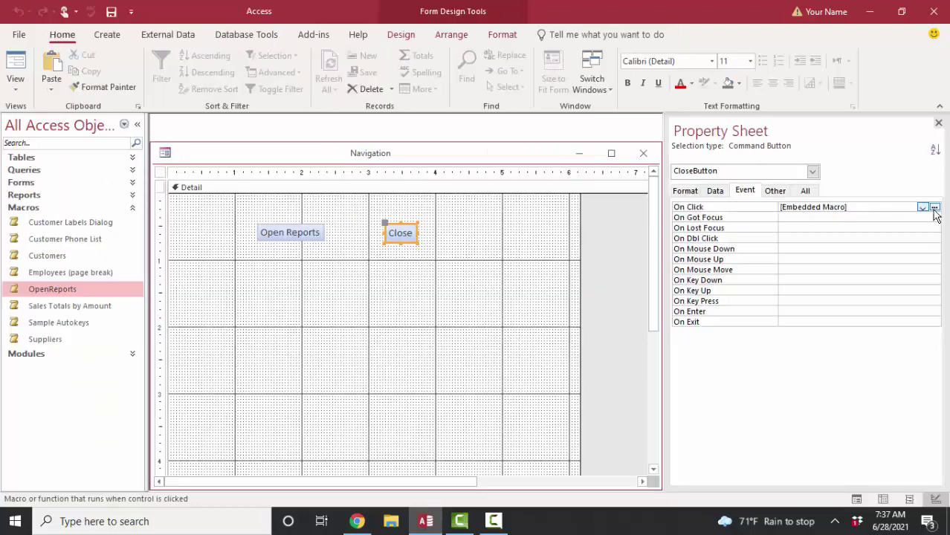
left_click(935, 209)
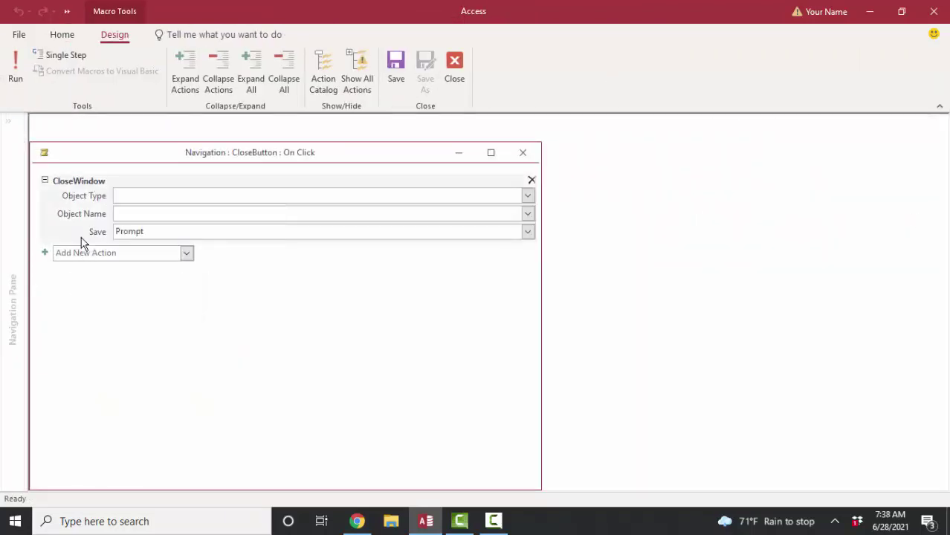
left_click(524, 154)
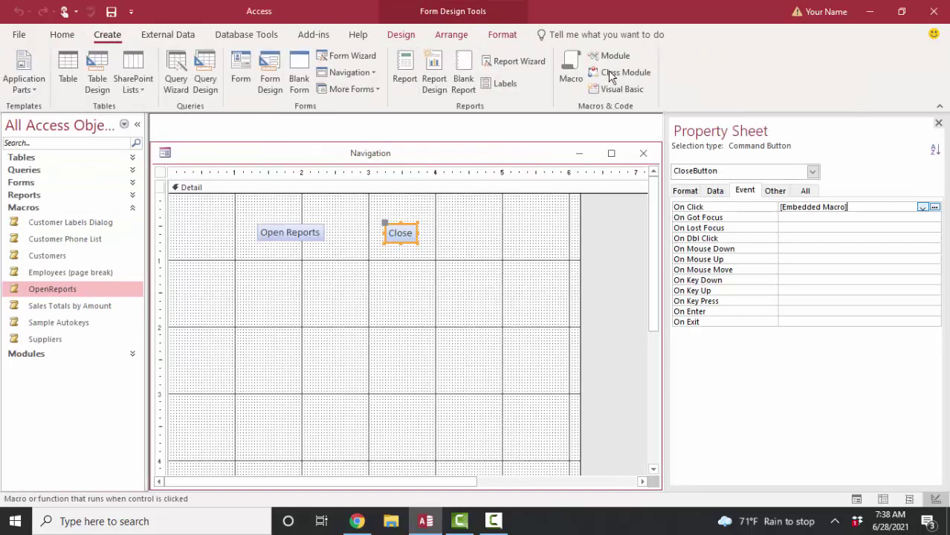
- Create a standalone macro from the copied CloseWindow action, save it as close, and list the macros available for the Close button's On Click event
left_click(570, 76)
key("ctrl+v")
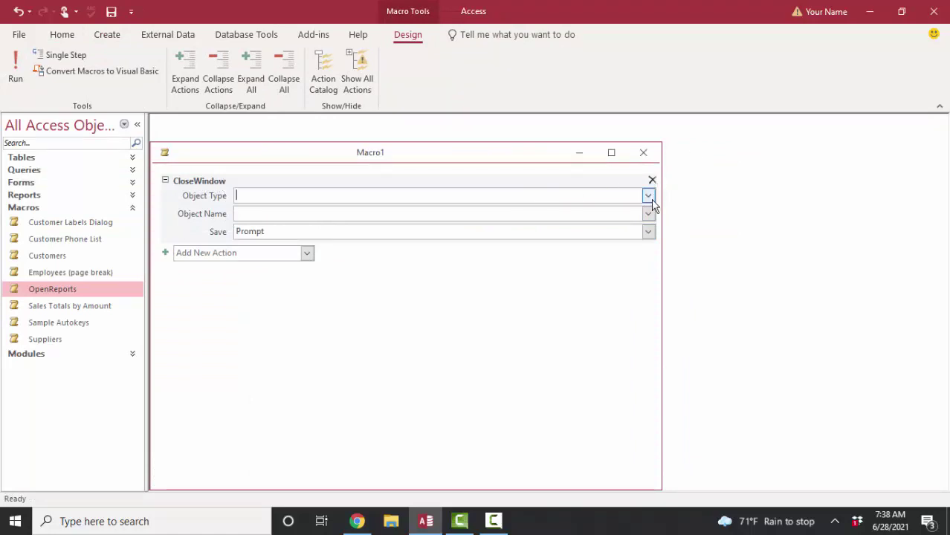
left_click(643, 152)
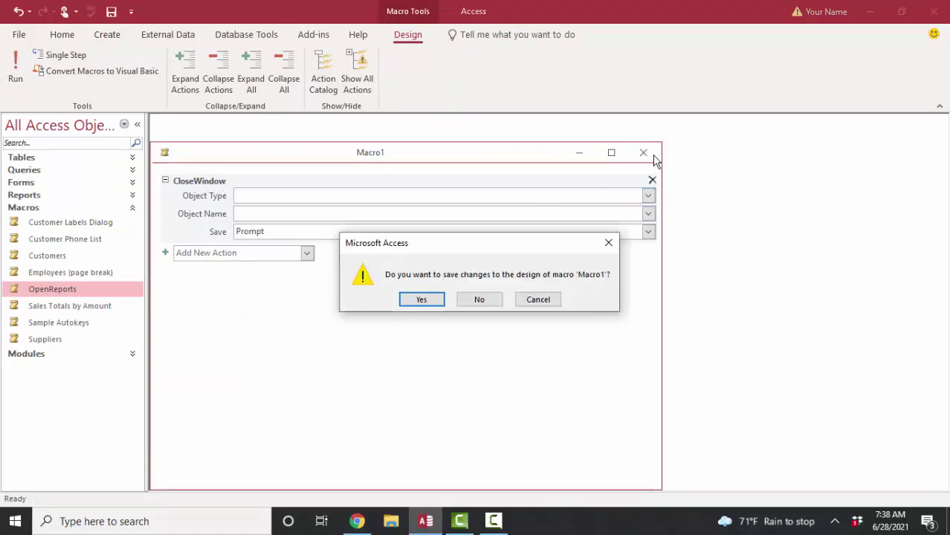
key("Return")
type("Clo")
key("Escape")
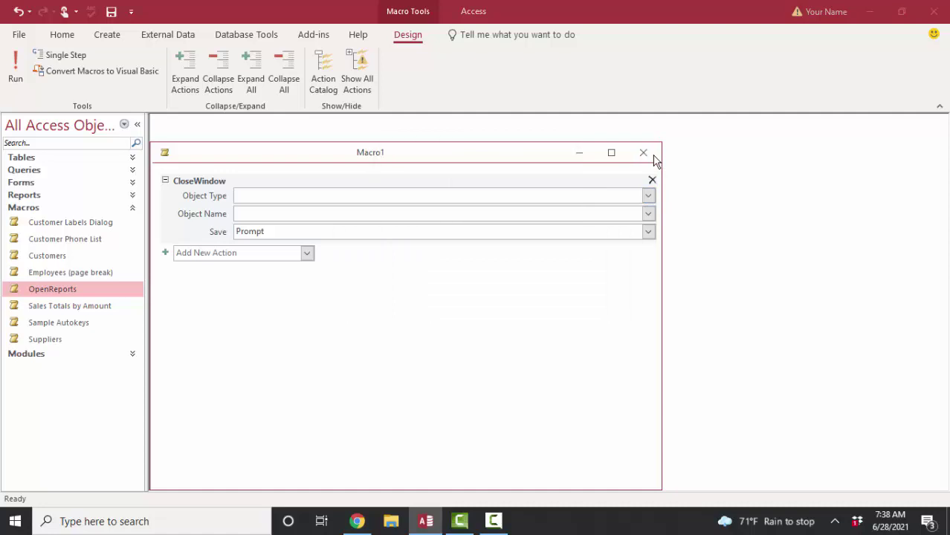
left_click(922, 208)
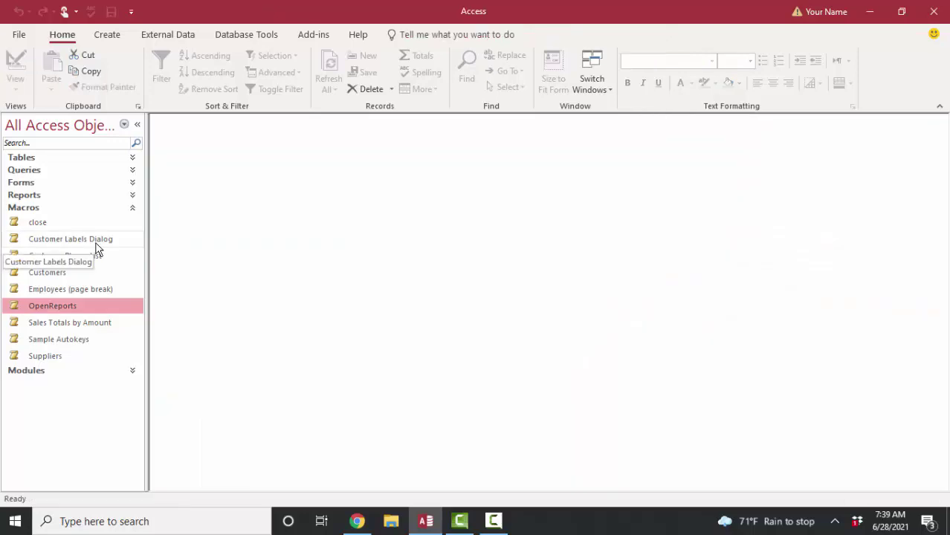
- Open the Customer Labels Dialog macro maximized in Design View and collapse its Enable SelectCountry, Preview, Print and Cancel submacros
right_click(97, 245)
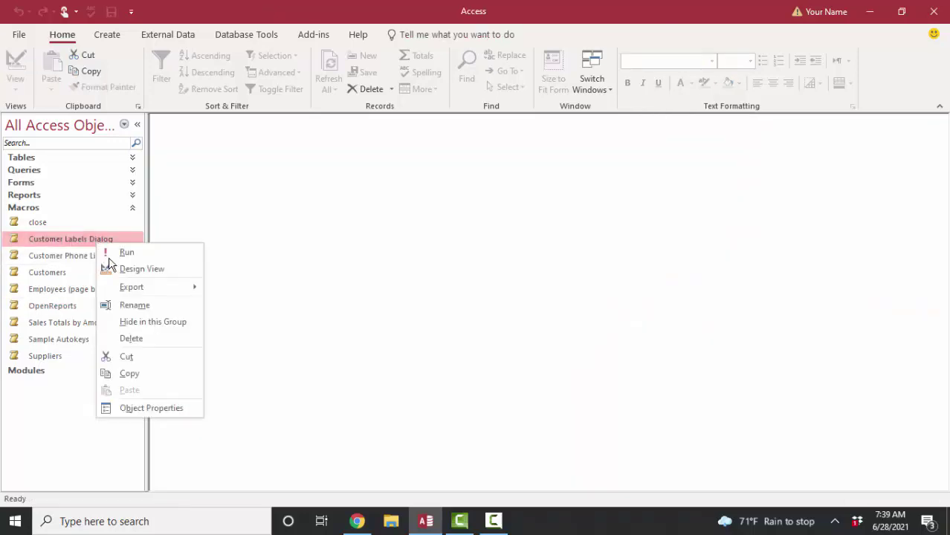
left_click(128, 272)
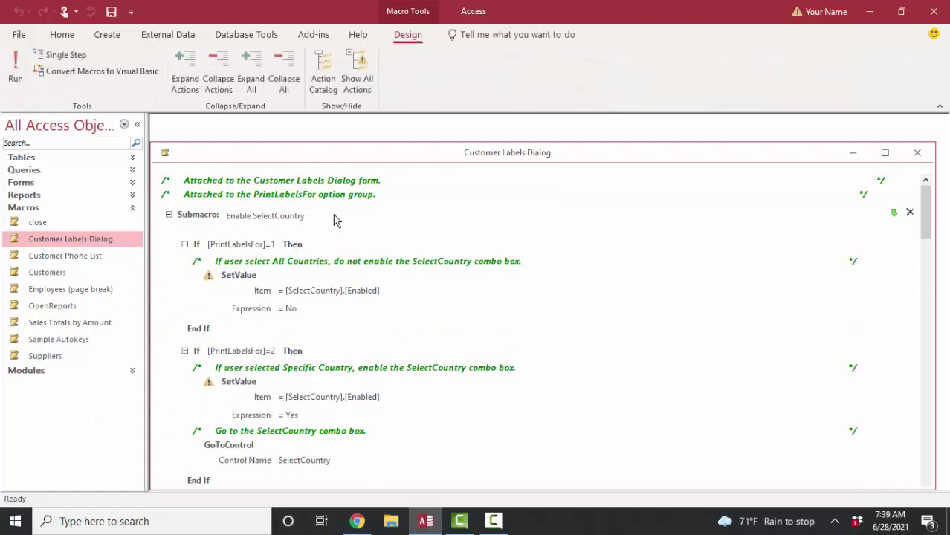
left_click(886, 158)
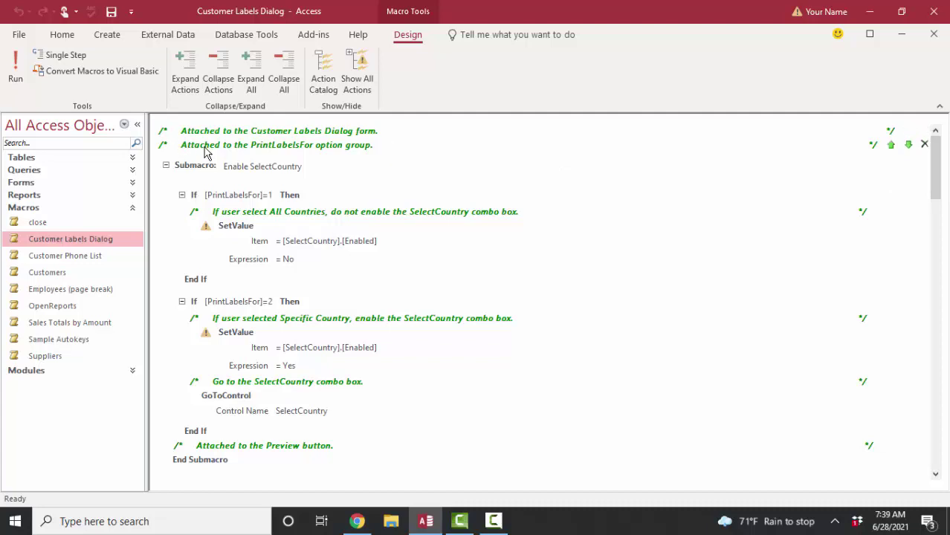
left_click(165, 165)
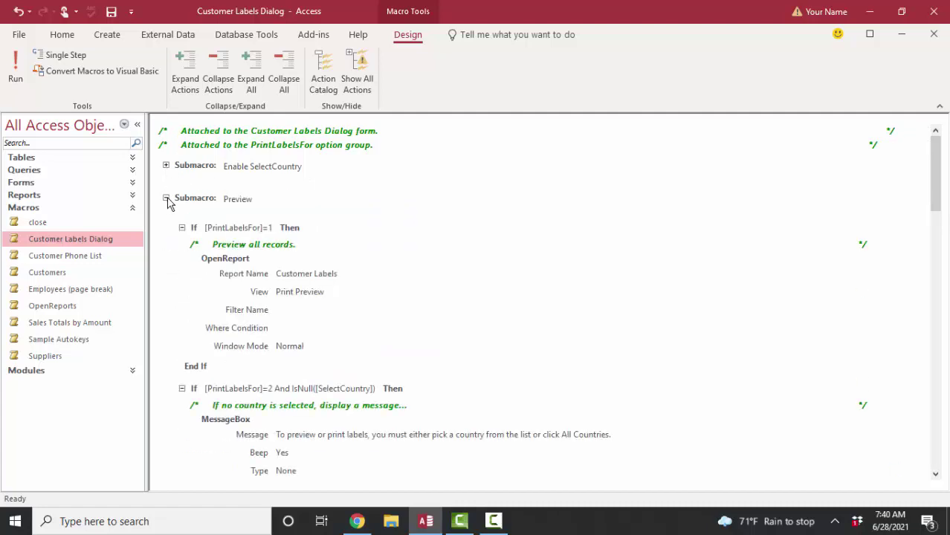
left_click(166, 199)
left_click(166, 231)
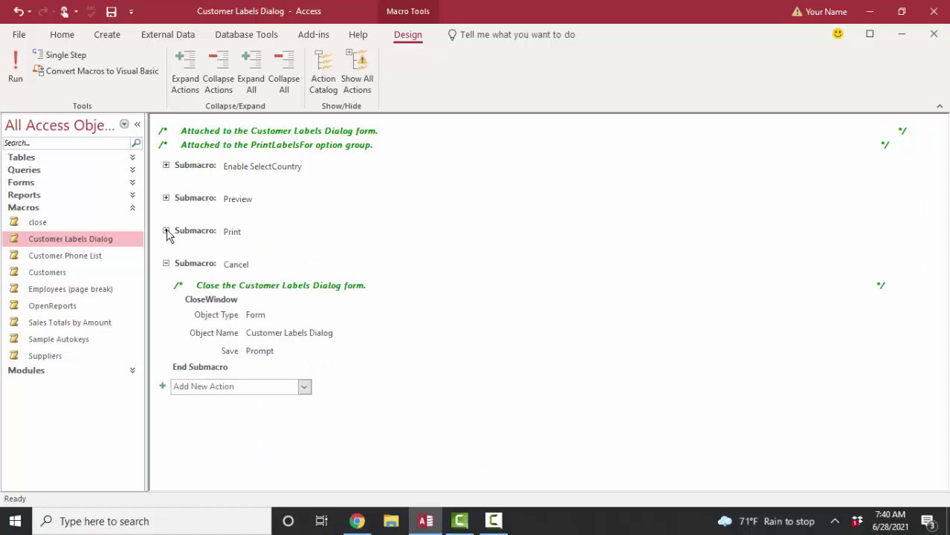
left_click(166, 264)
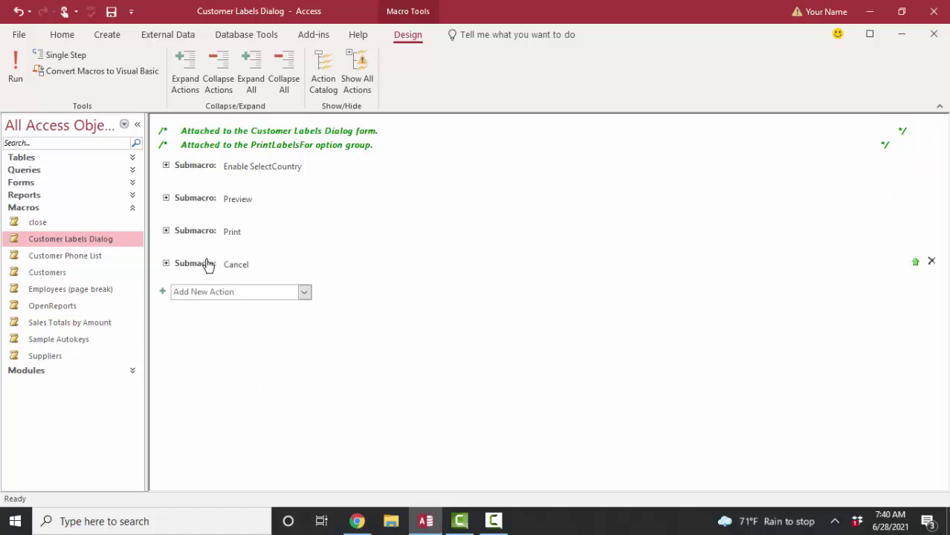
mouse_move(208, 266)
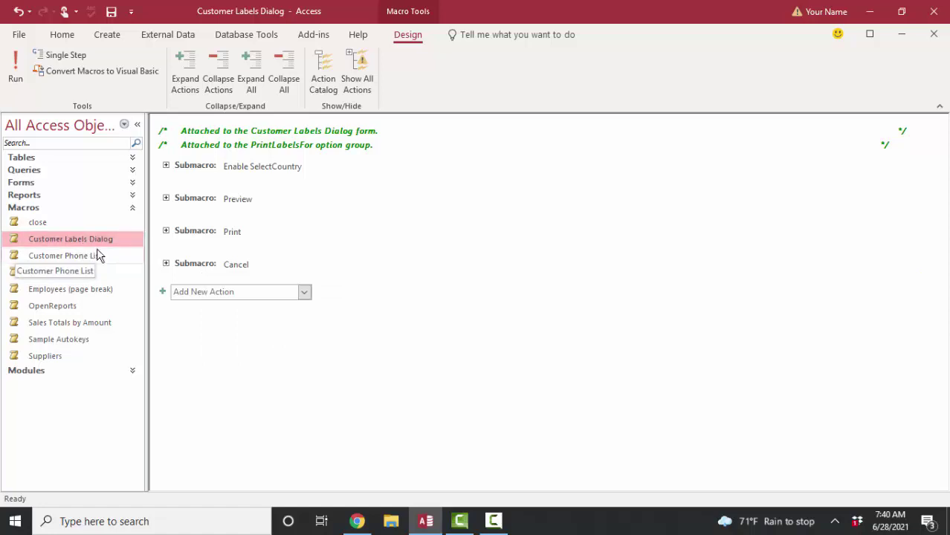
- Expand the Cancel and Print submacros of the Customer Labels Dialog macro and examine their actions
left_click(167, 266)
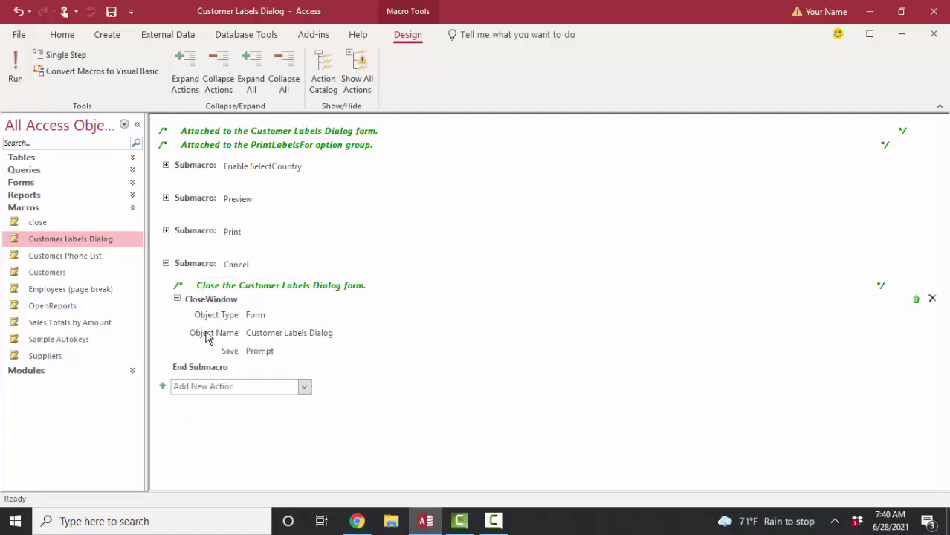
left_click(166, 231)
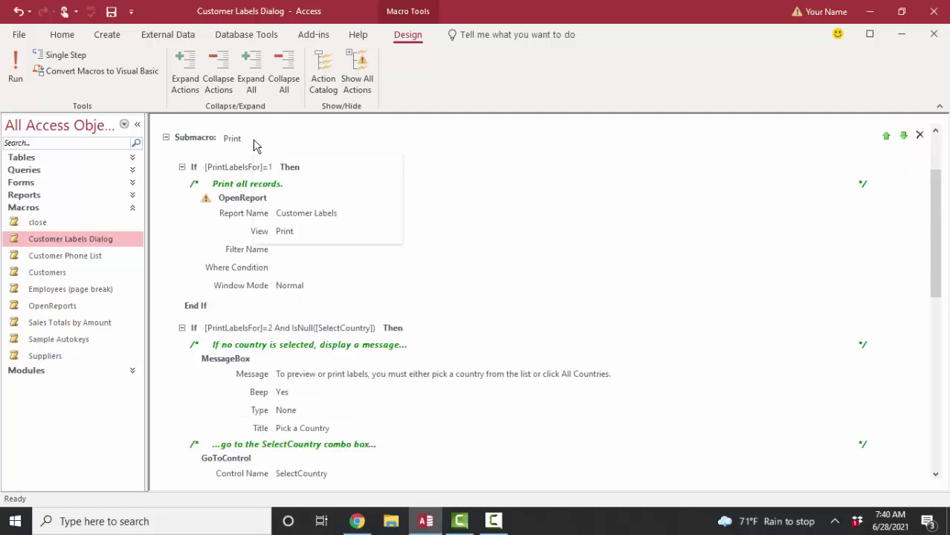
scroll(407, 203, "up", 1)
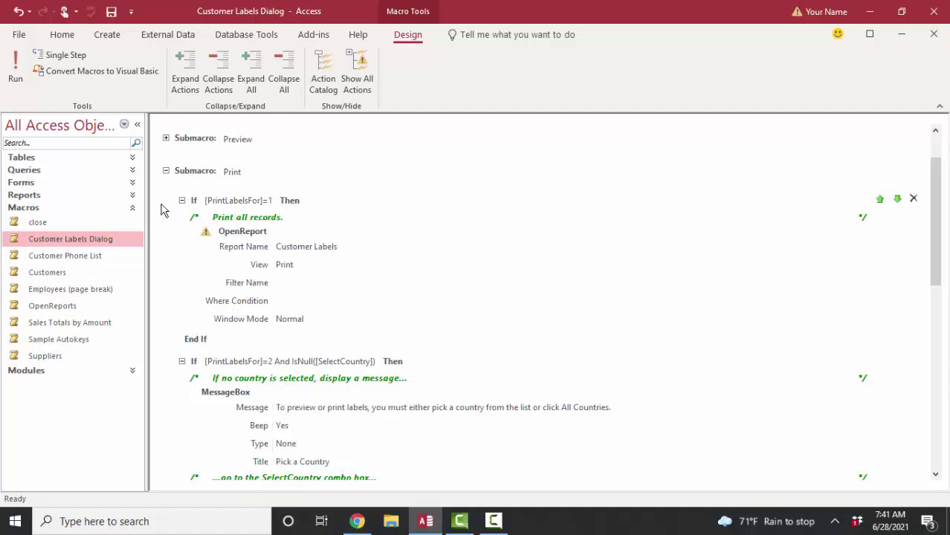
- Open the Customer Labels Dialog form and set it to print labels for a specific country
left_click(72, 186)
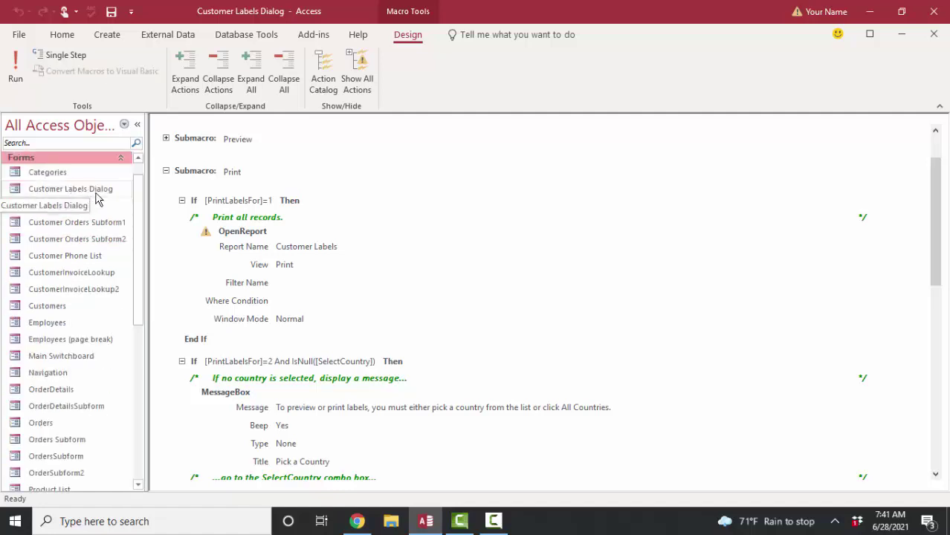
double_click(96, 191)
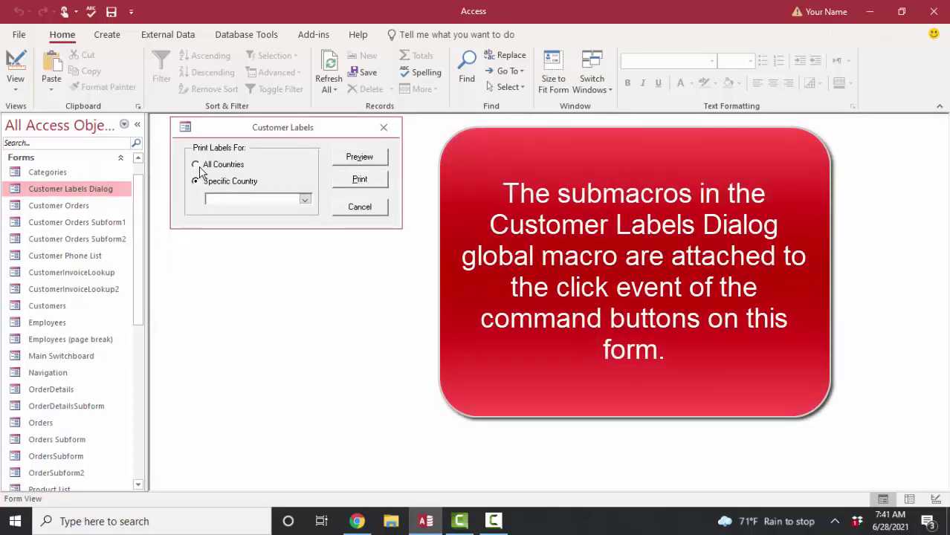
left_click(198, 166)
left_click(205, 184)
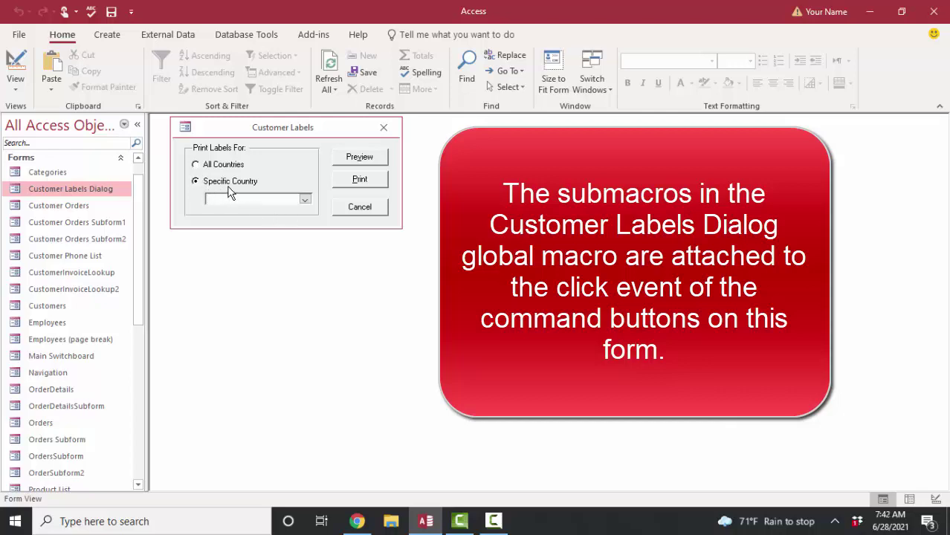
- Choose USA as the country, preview the customer labels, and close the preview
left_click(305, 200)
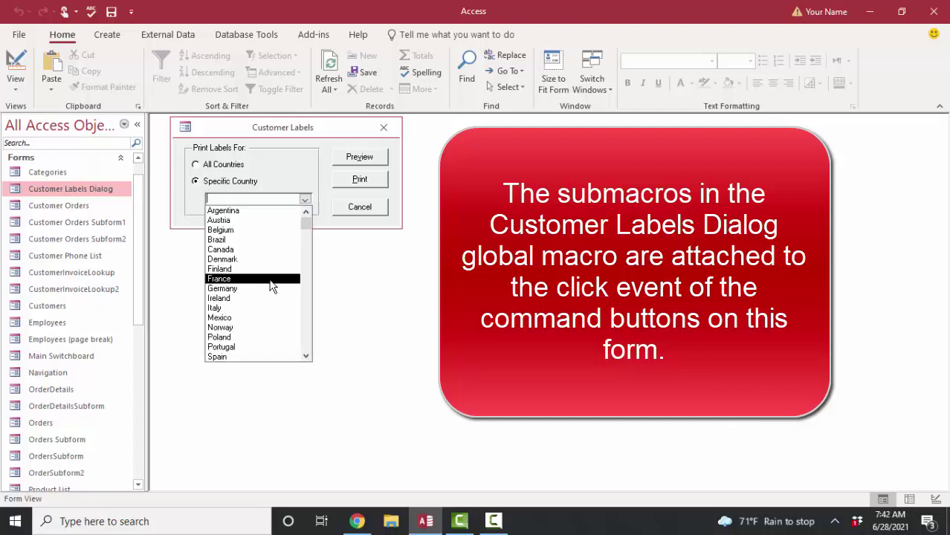
scroll(260, 348, "down", 3)
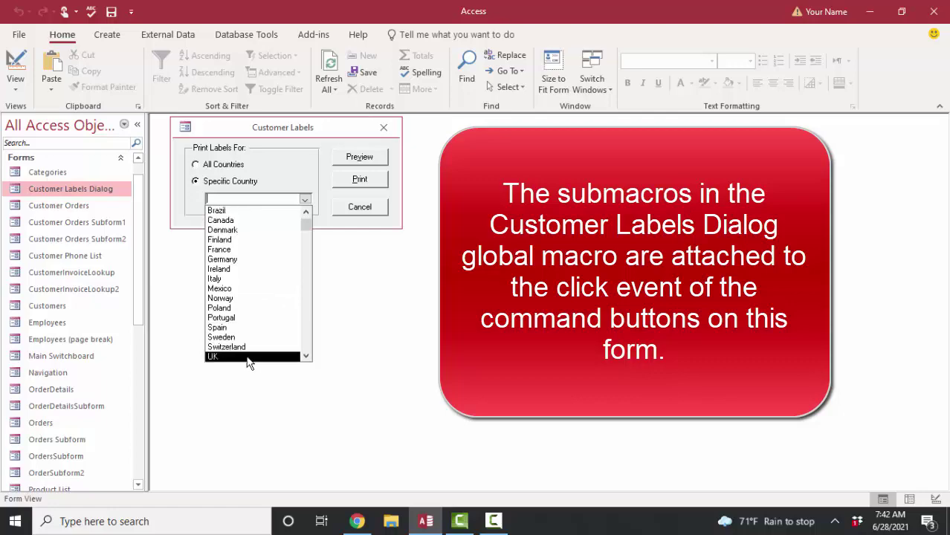
scroll(249, 355, "down", 1)
left_click(250, 347)
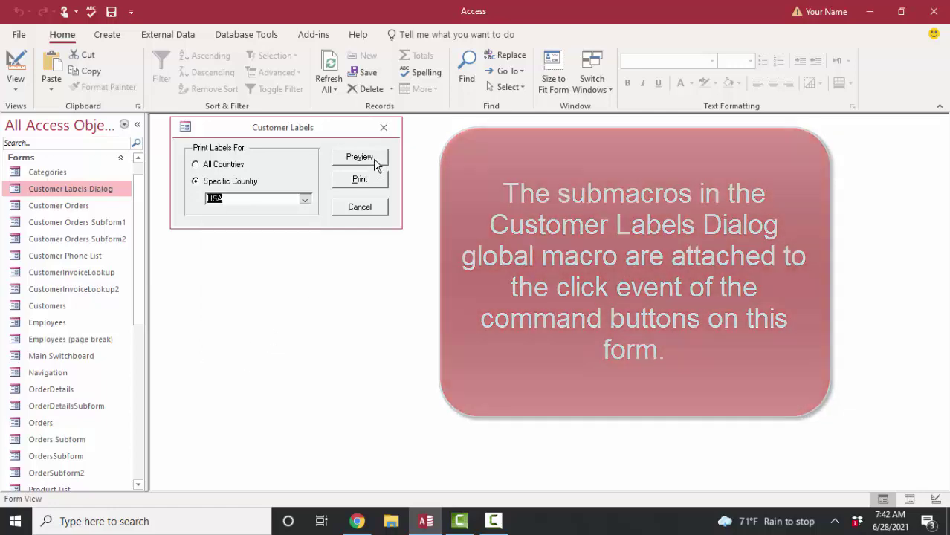
left_click(377, 159)
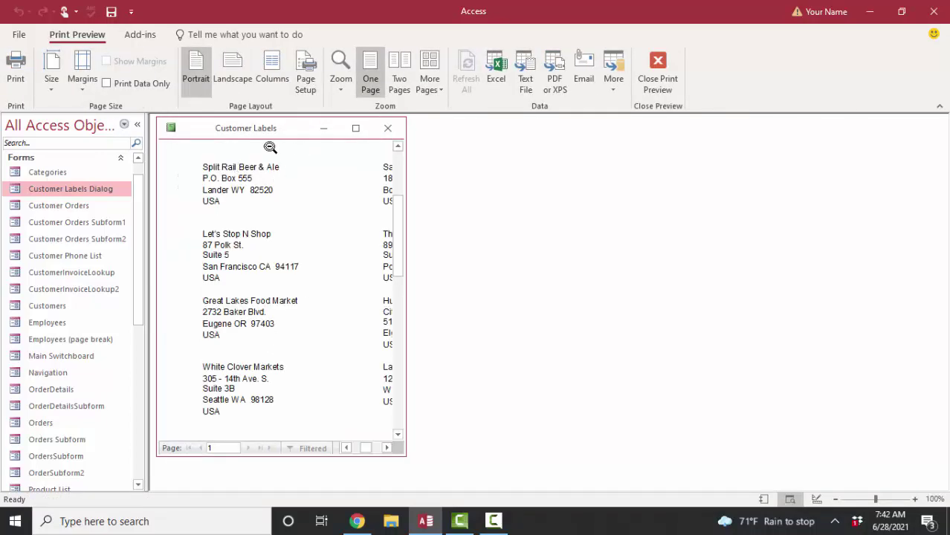
left_click(388, 128)
- Reopen the Customer Labels Dialog form, preview the labels for all countries, and close the preview
double_click(72, 191)
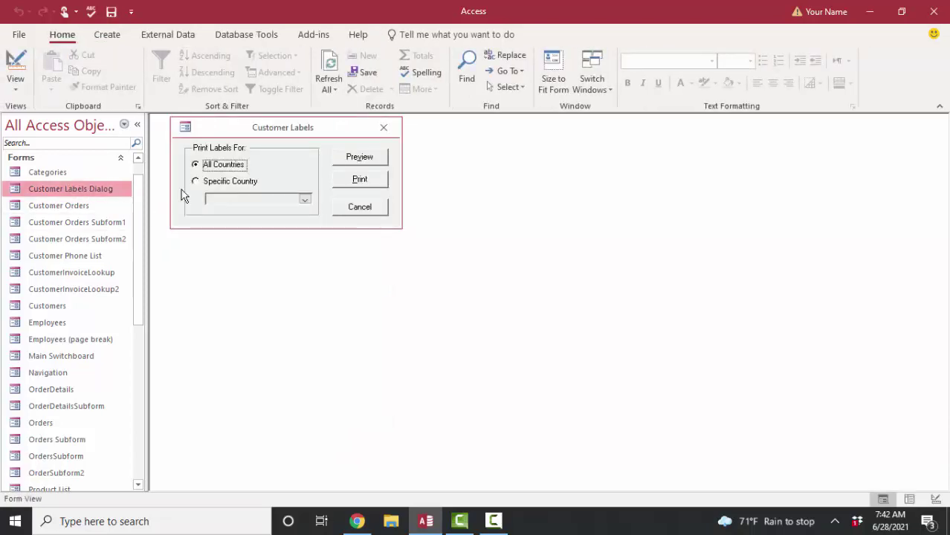
left_click(359, 157)
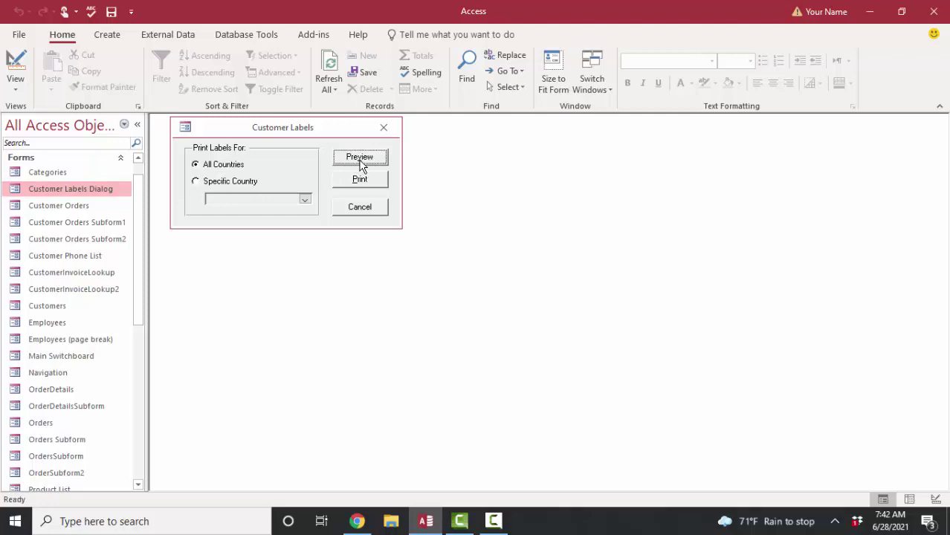
left_click(214, 179)
left_click(312, 198)
left_click(391, 199)
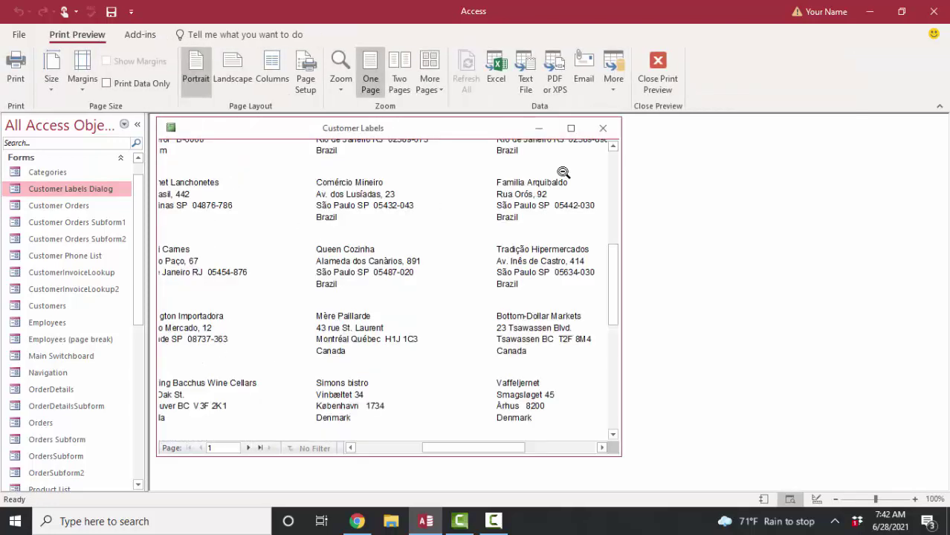
left_click(599, 127)
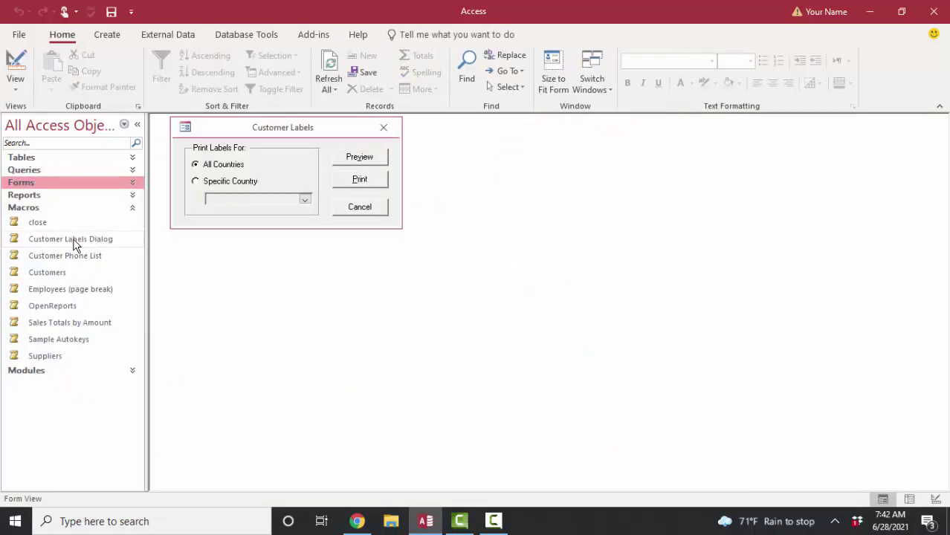
- Compare the names of the forms with those of the macros, and show the database's modules
left_click(54, 184)
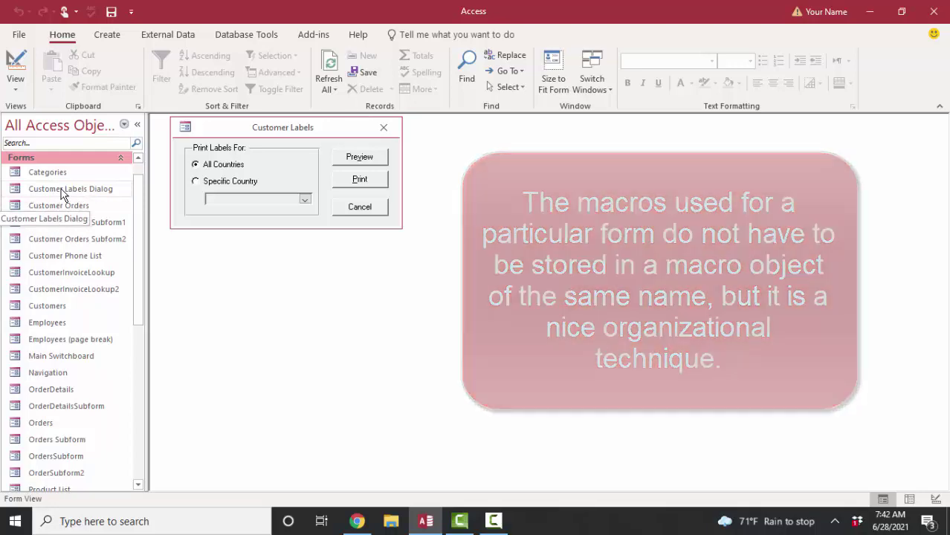
left_click(89, 157)
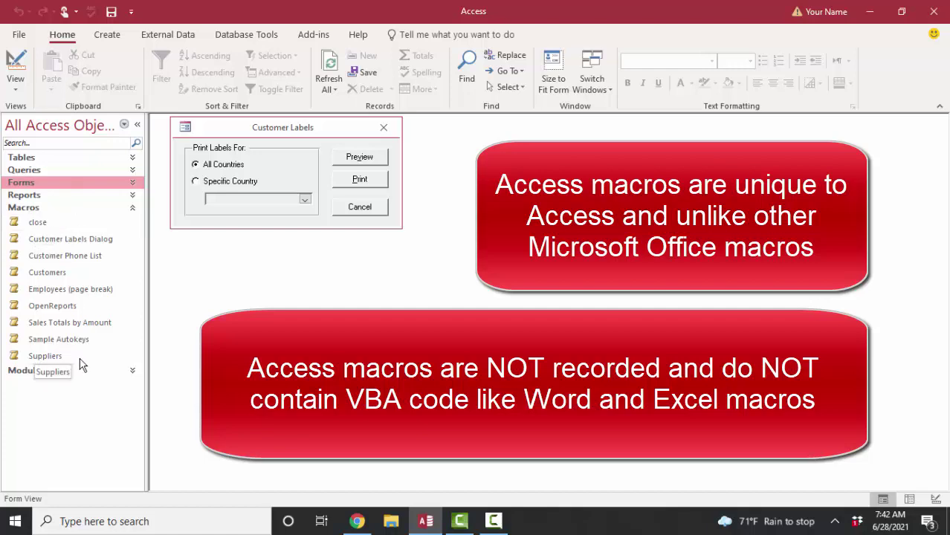
left_click(118, 372)
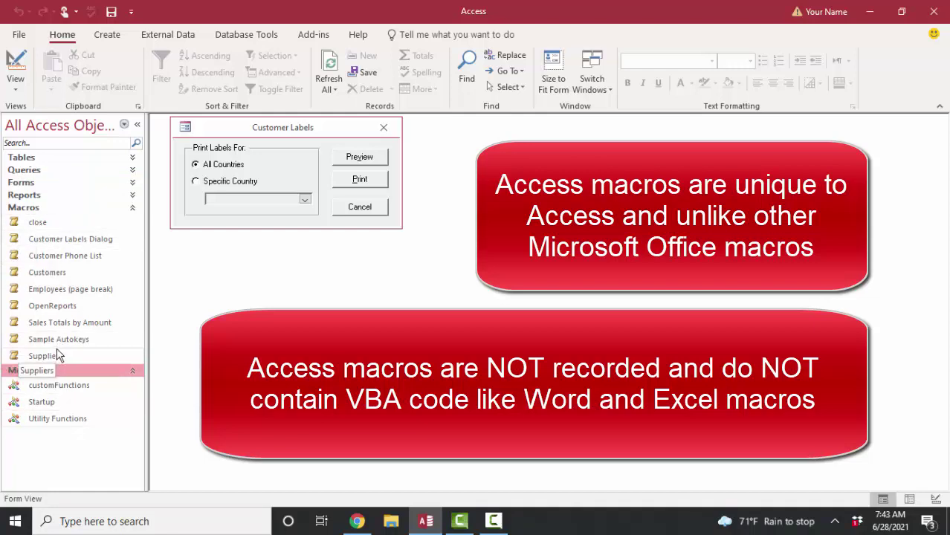
- Open the Customer Phone List macro in Design View and show the actions that can be added to it
right_click(65, 255)
left_click(96, 280)
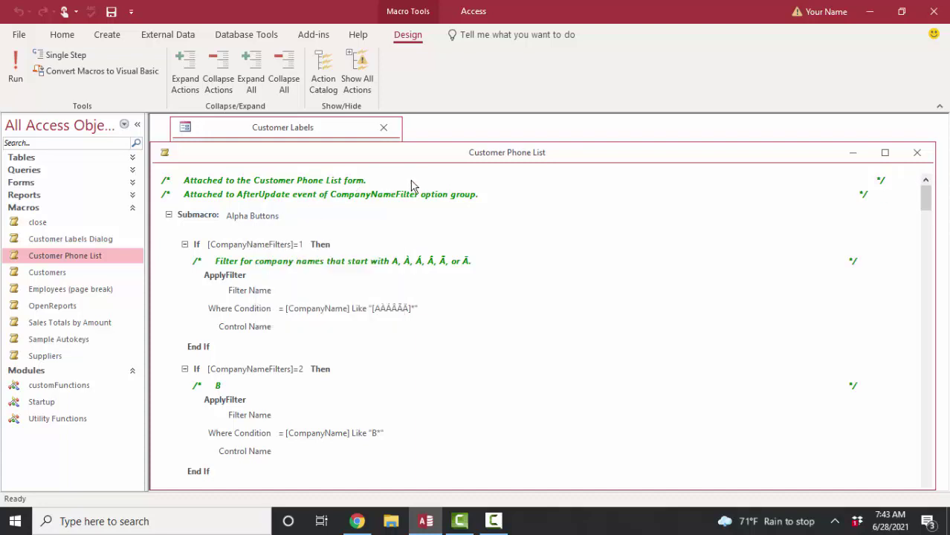
left_click(419, 381)
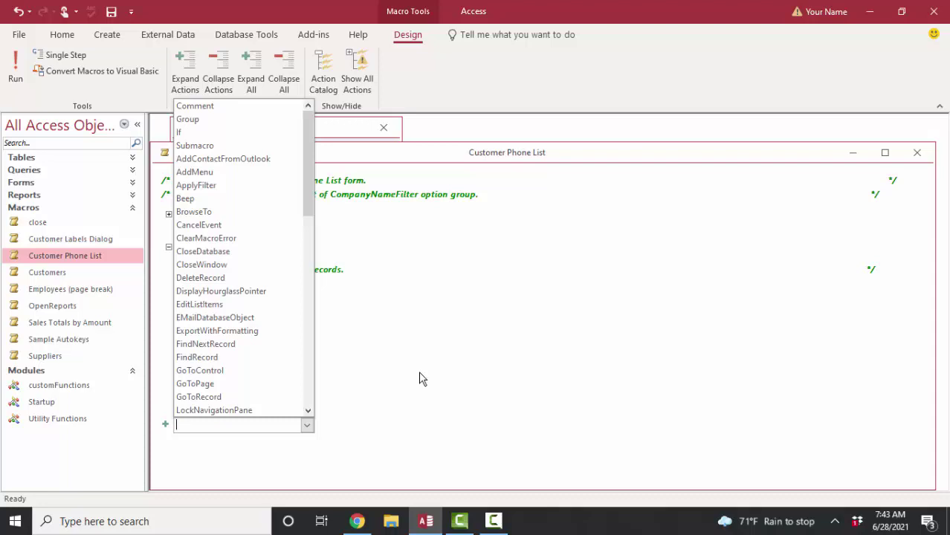
- Browse the full list of actions available inside the [CompanyNameFilters]=1 If block, closing the list without adding one
left_click(249, 346)
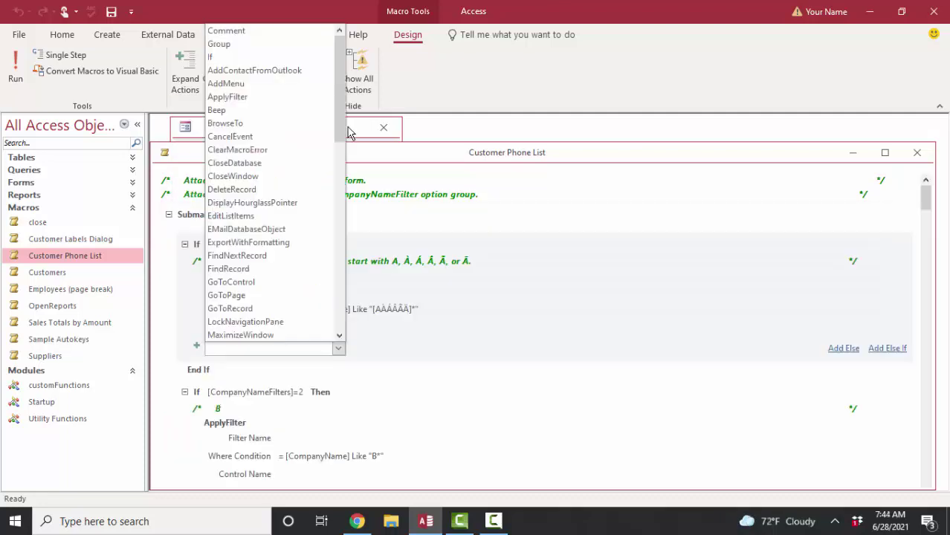
left_click_drag(348, 131, 340, 332)
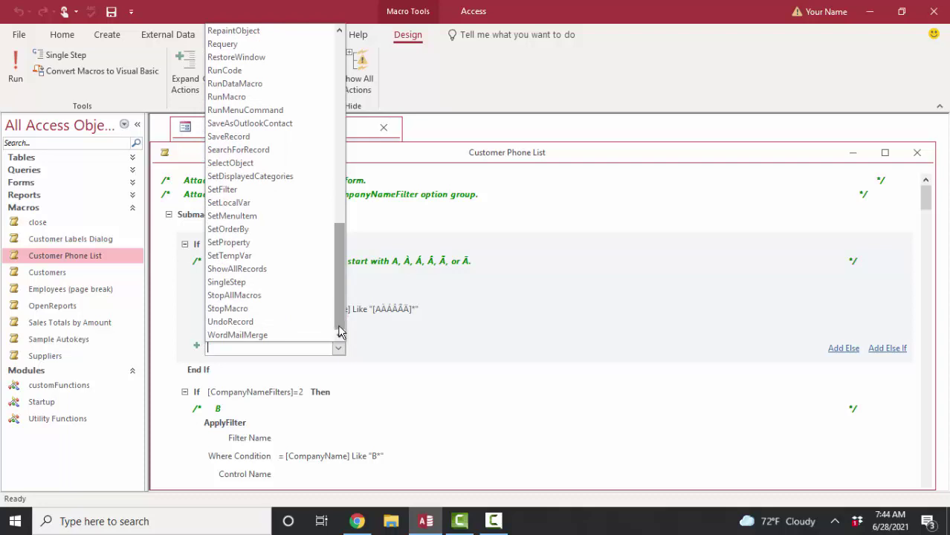
scroll(342, 330, "up", 15)
scroll(343, 329, "up", 2)
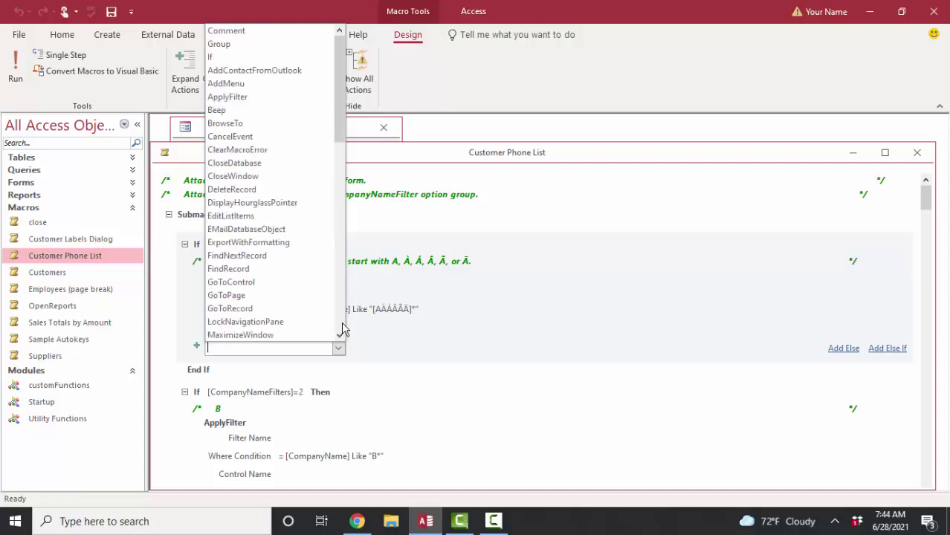
scroll(342, 327, "down", 8)
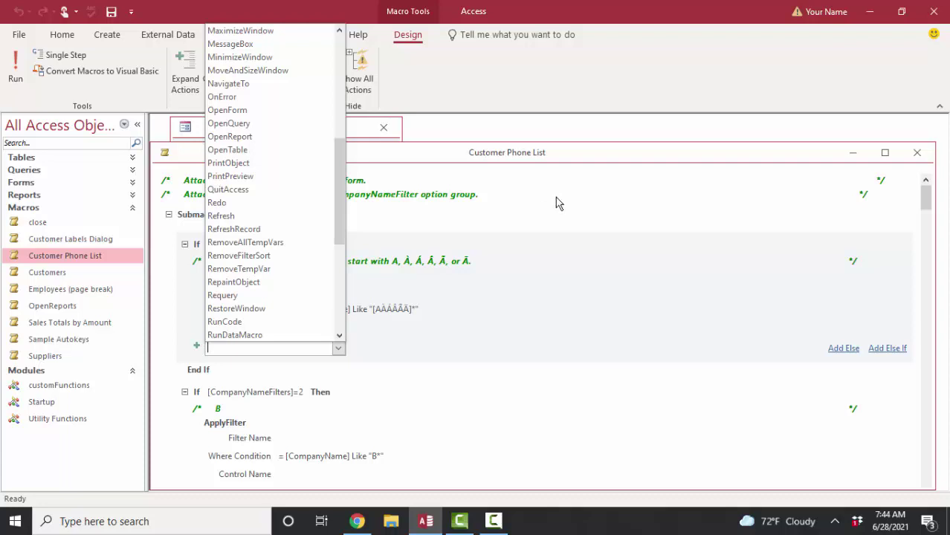
left_click(528, 95)
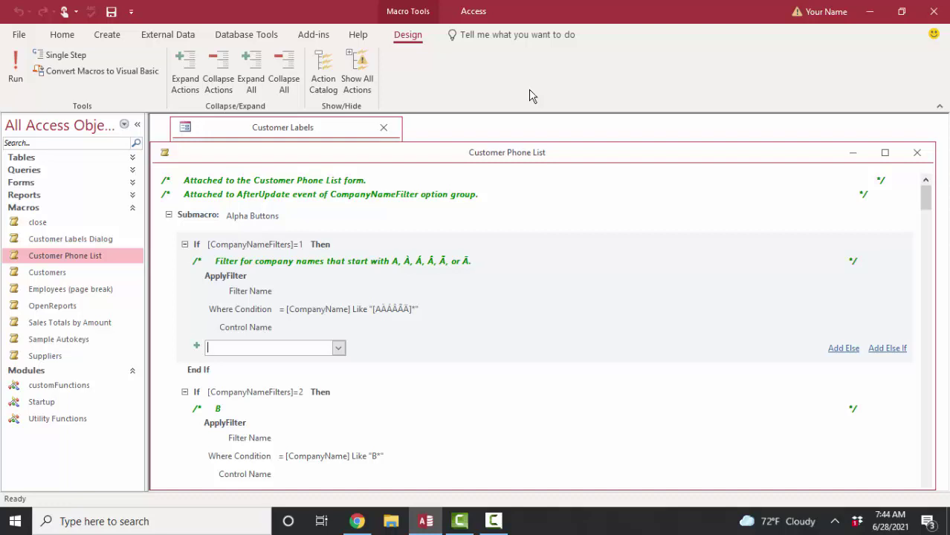
- Review the If block's available actions again without adding one, and return to the macro design commands
key("alt+y")
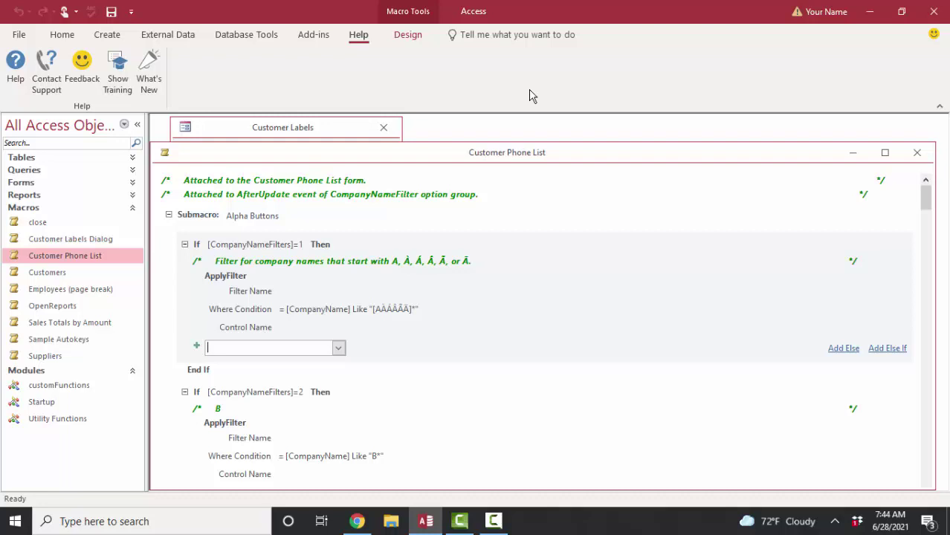
left_click(340, 349)
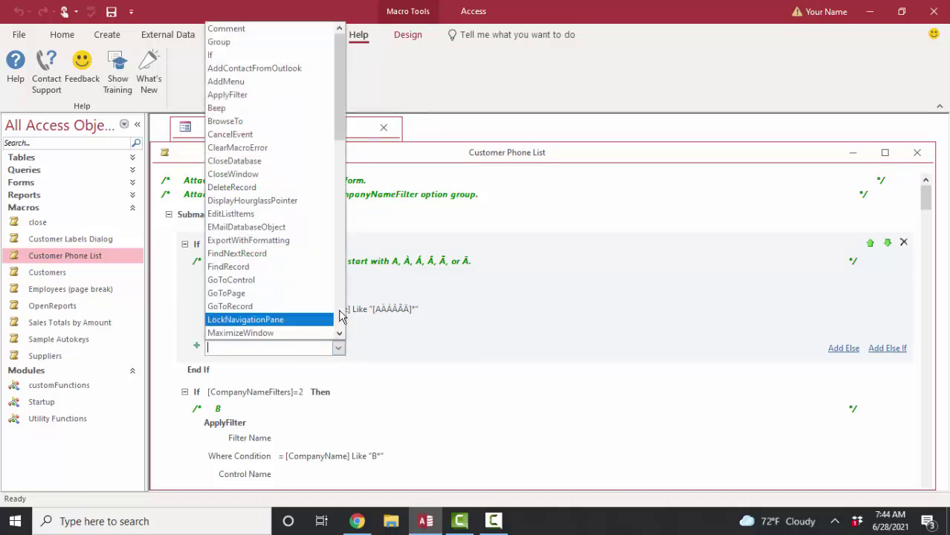
left_click(339, 315)
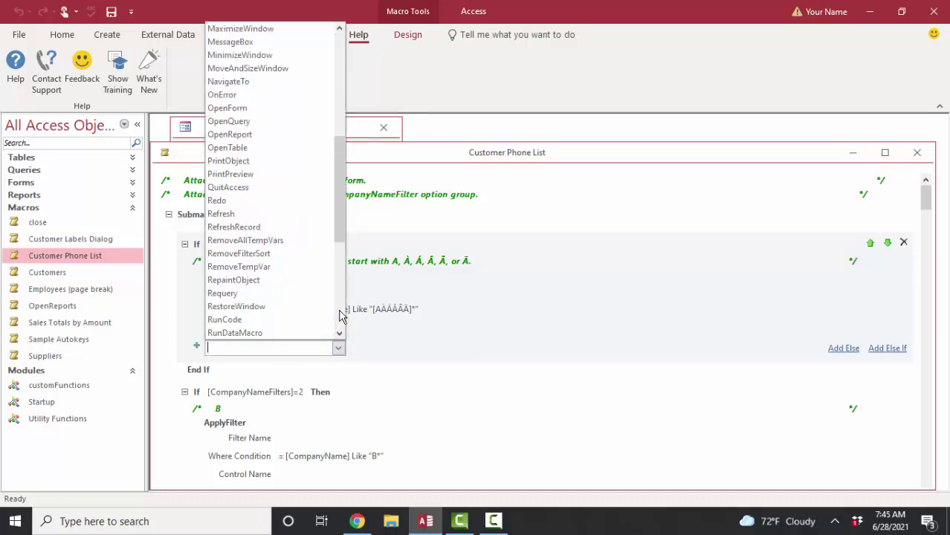
left_click(505, 120)
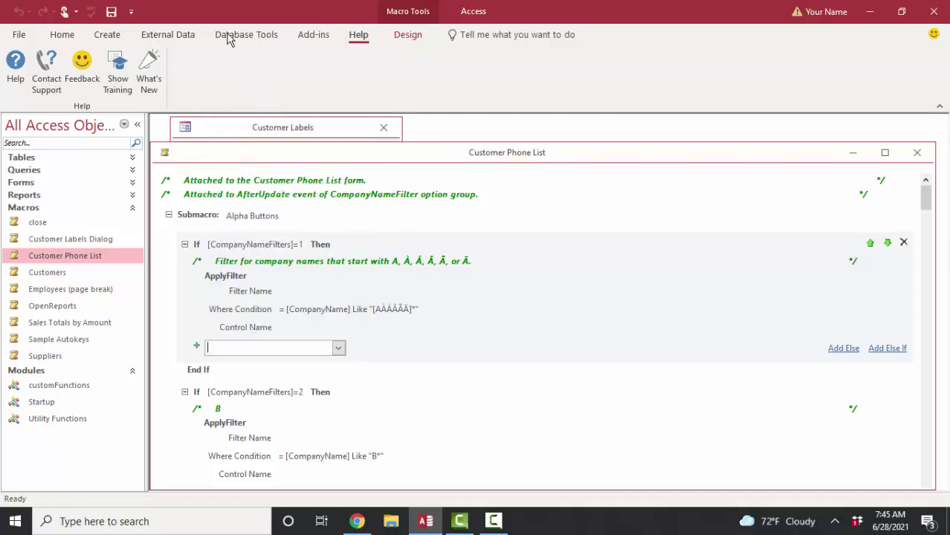
left_click(408, 35)
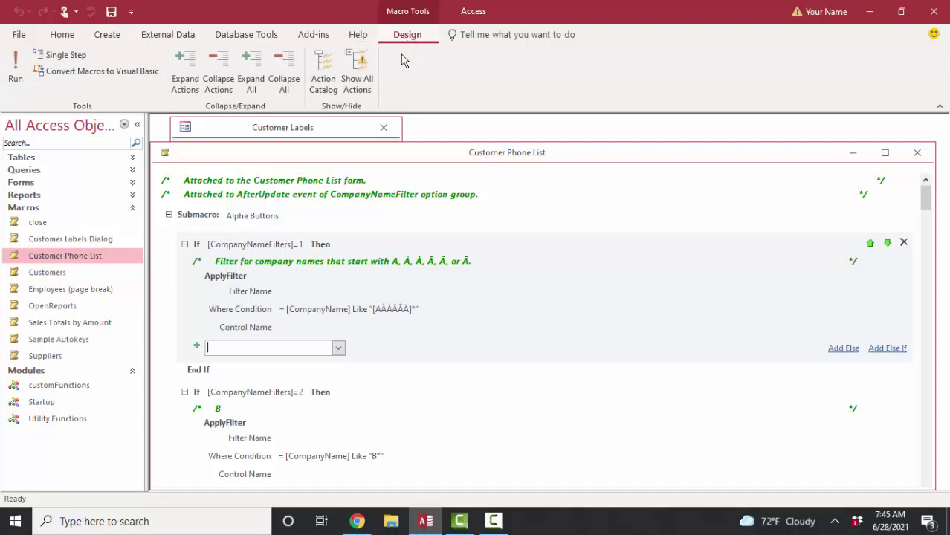